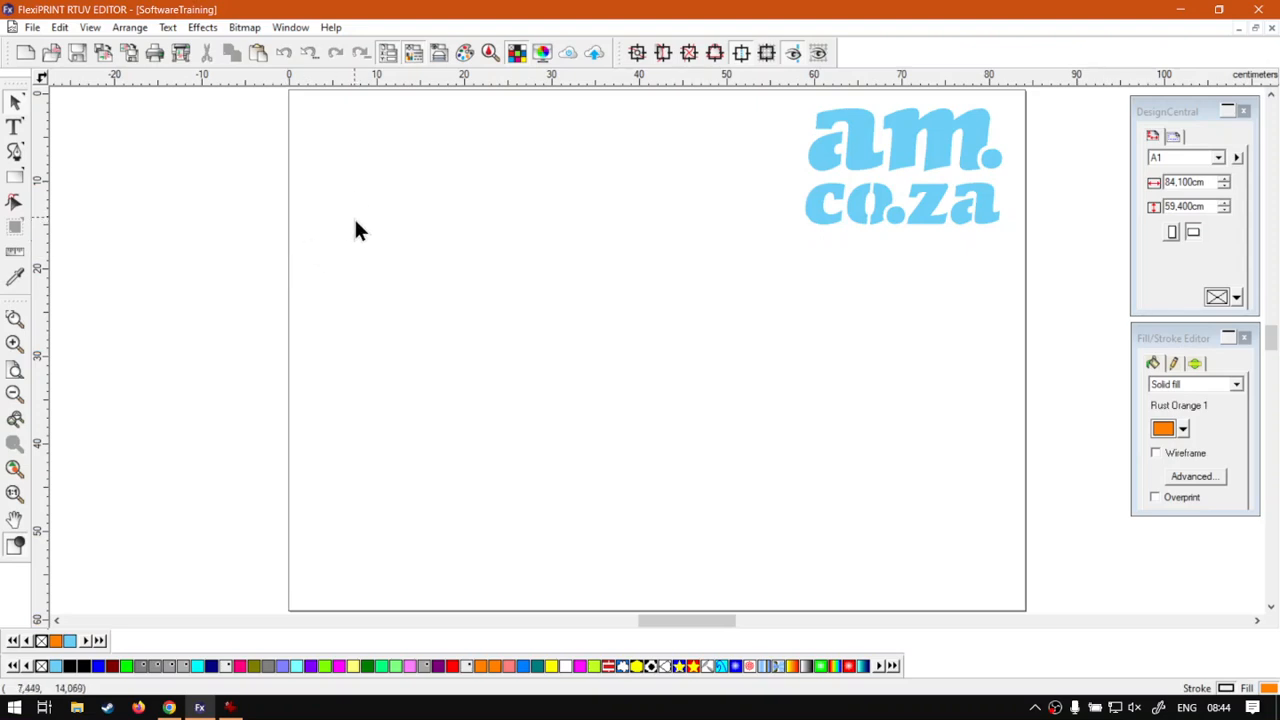
- Draw a closed four-sided path about 29 by 31 cm with the Bezier tool in the page's upper left
left_click(17, 153)
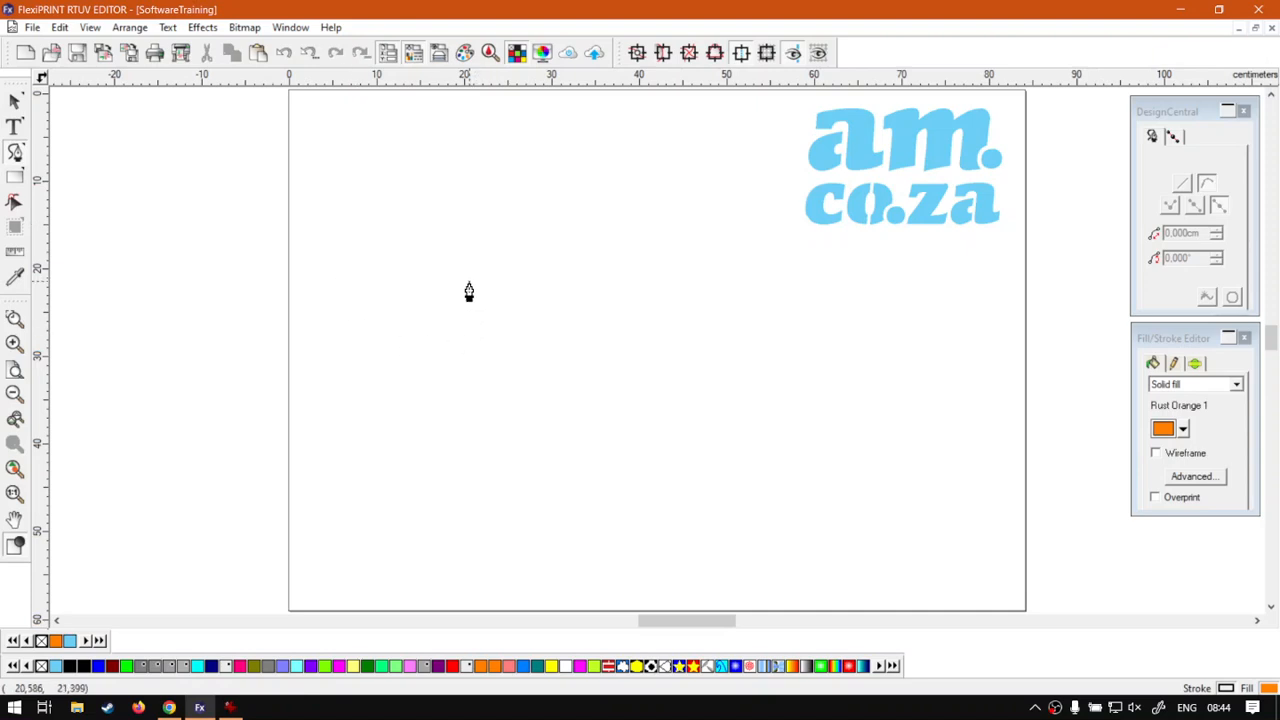
left_click(371, 193)
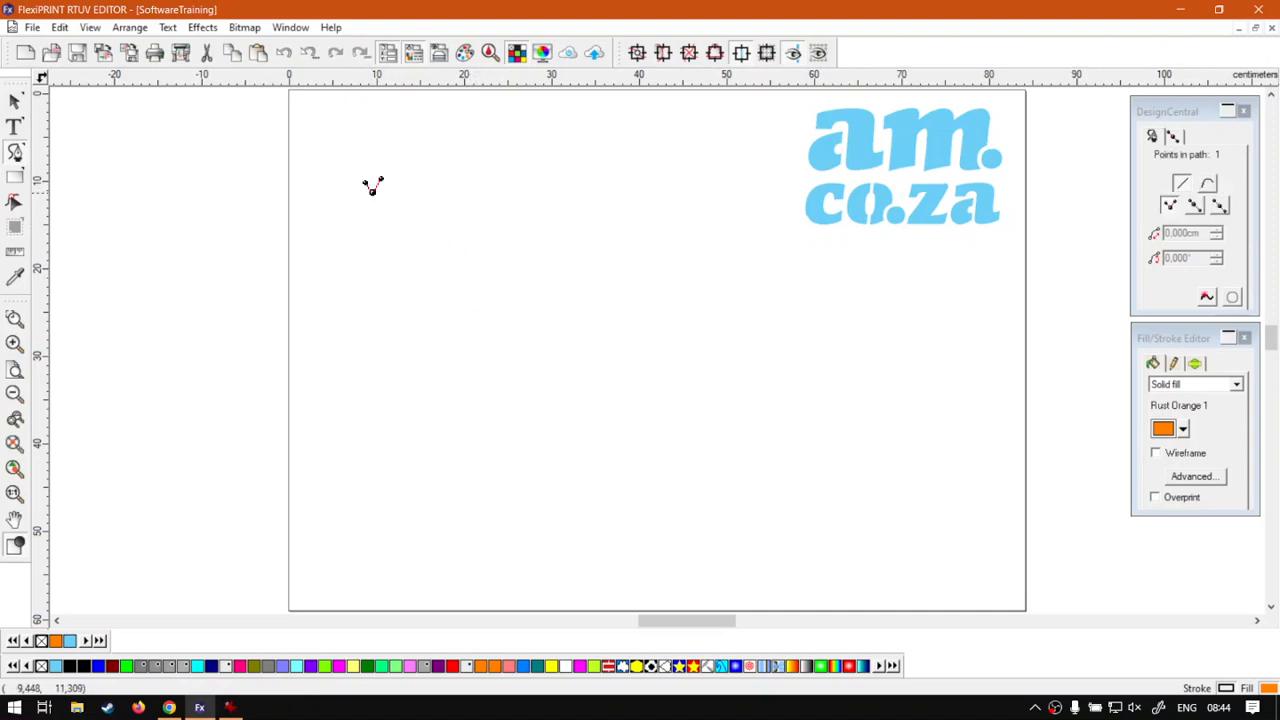
left_click(621, 187)
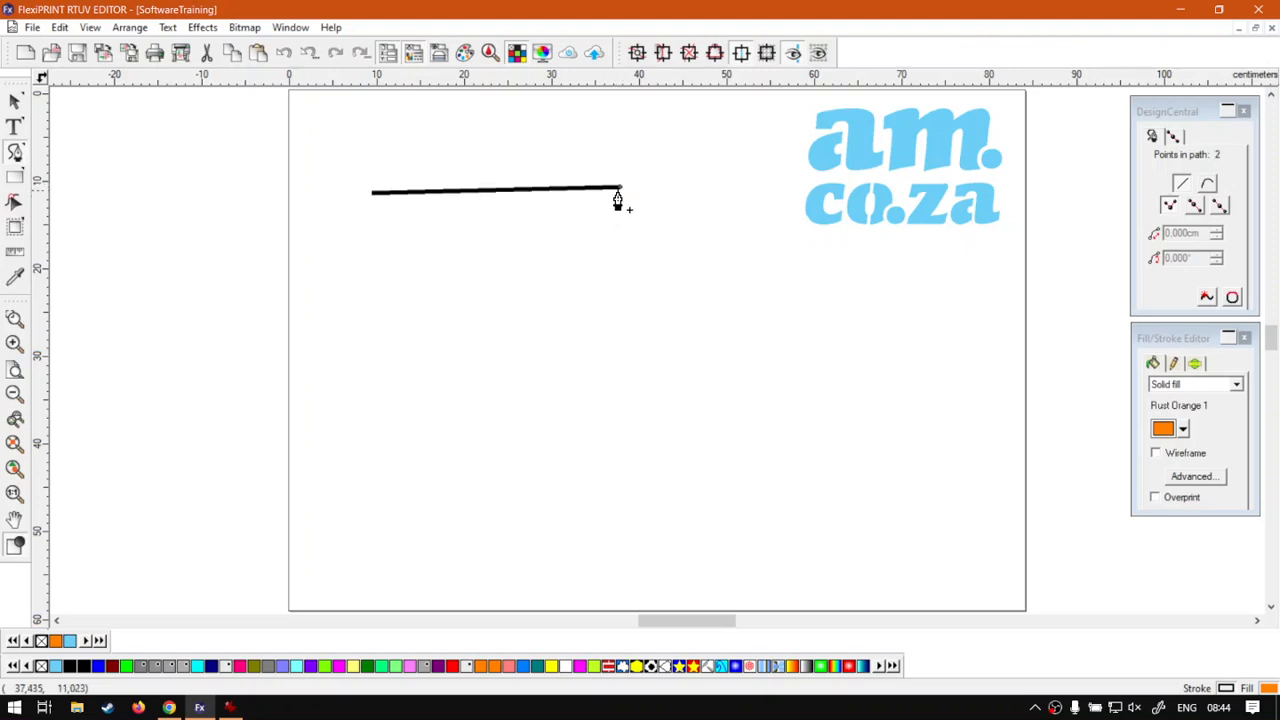
left_click(605, 457)
left_click(363, 438)
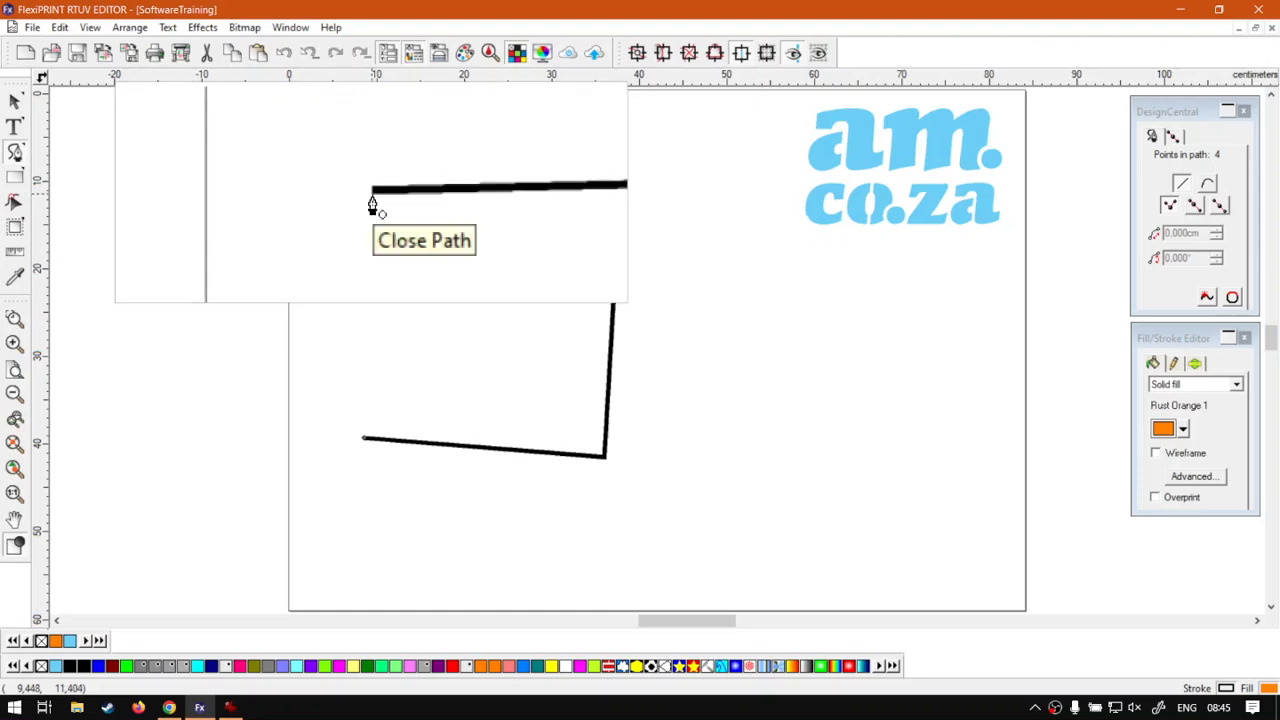
left_click(372, 200)
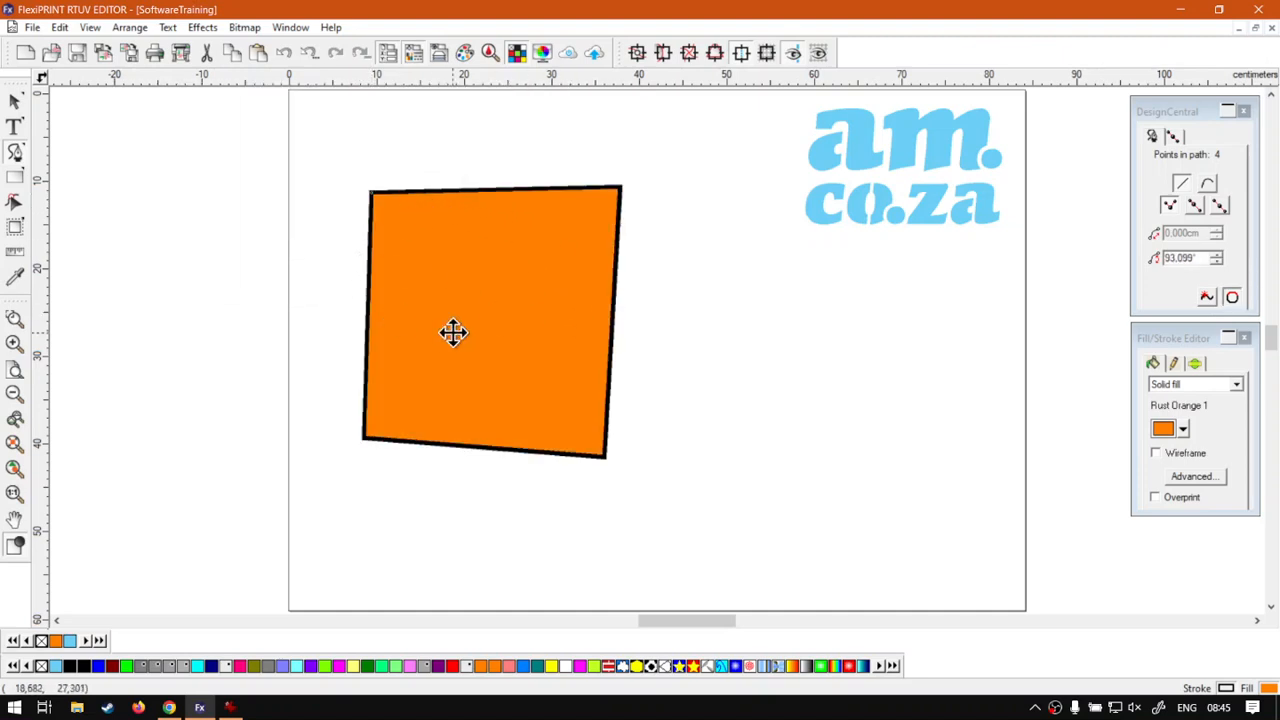
- Remove the quadrilateral's fill by setting it to transparent
left_click(14, 101)
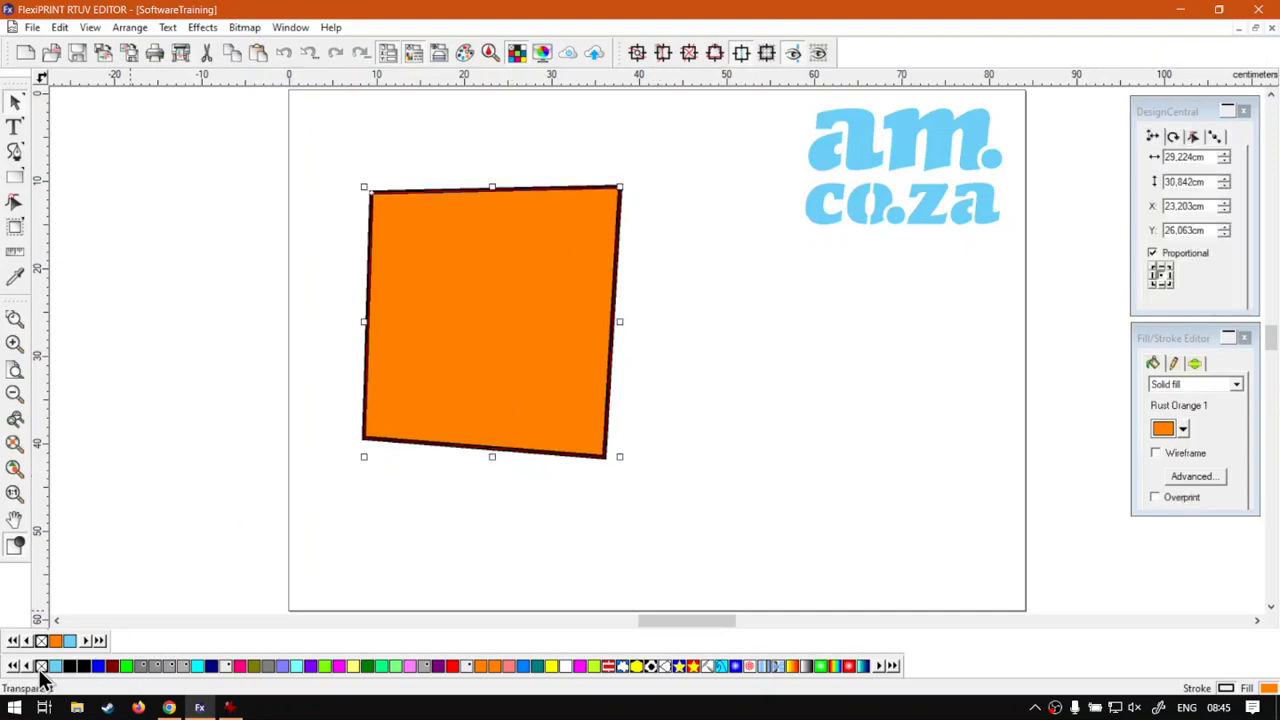
left_click(41, 667)
left_click(681, 601)
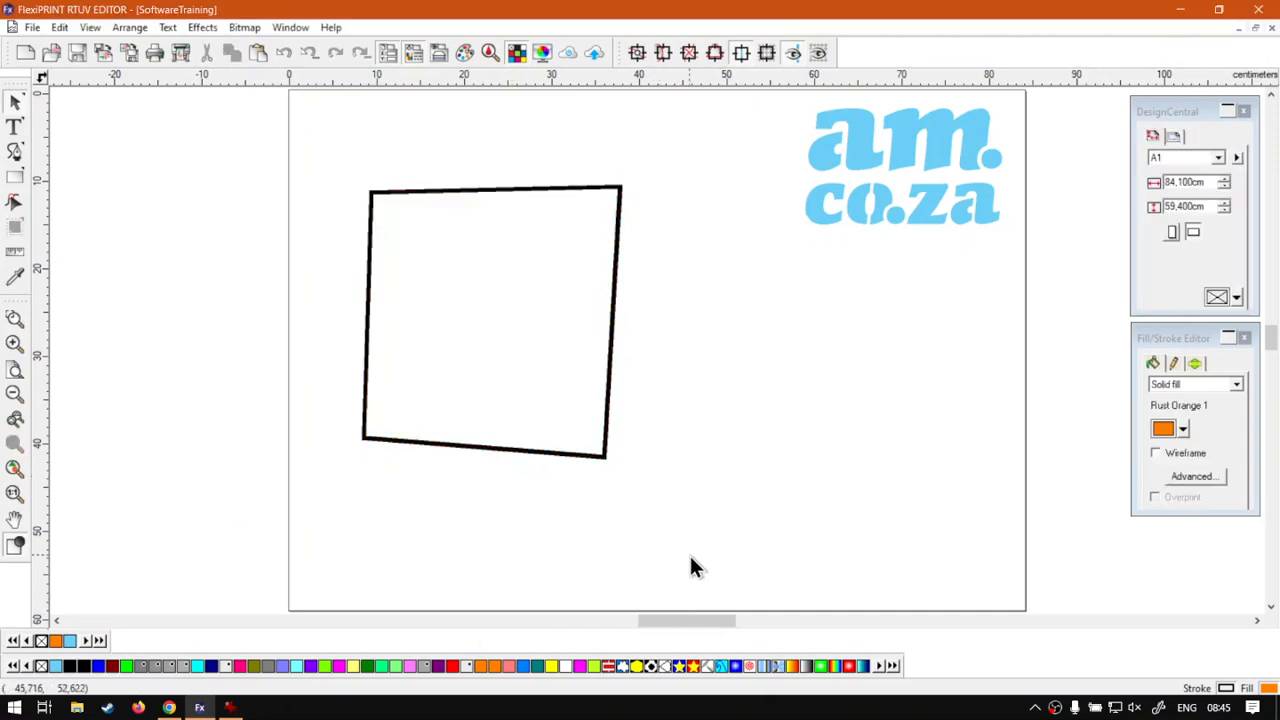
- Fill the quadrilateral with orange and move it slightly up and to the left
left_click(599, 455)
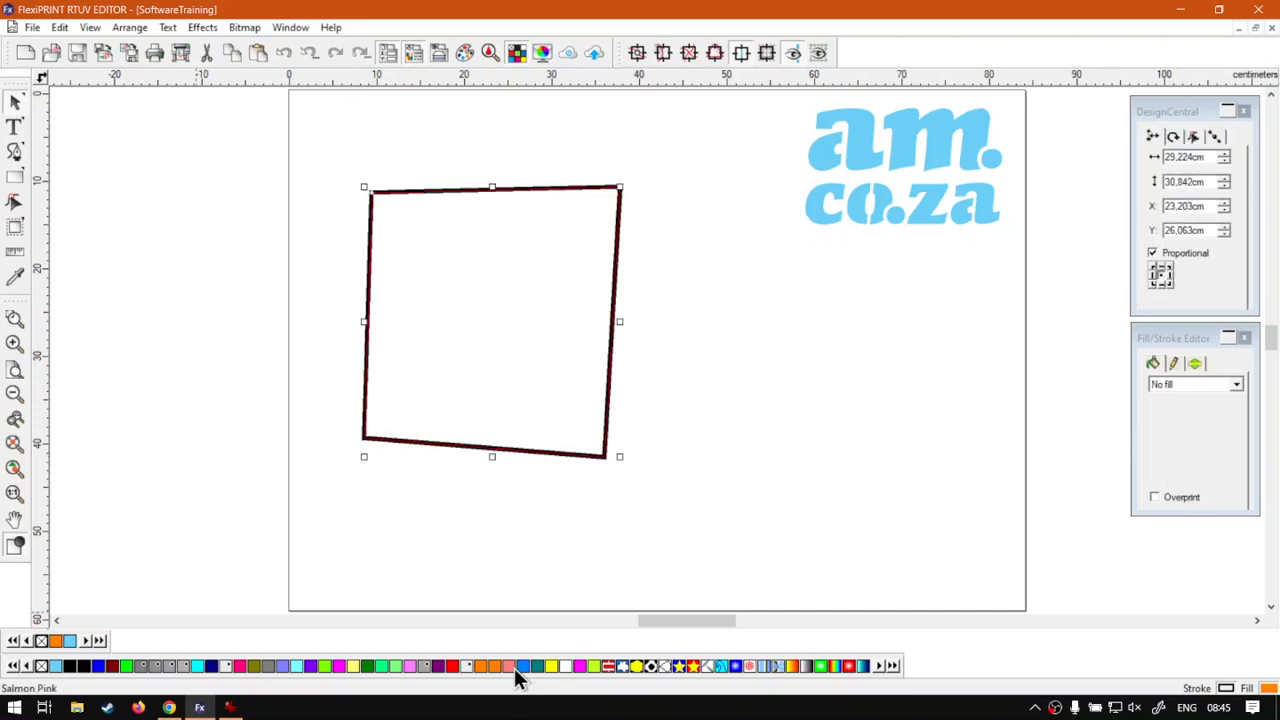
left_click(481, 667)
left_click_drag(526, 389, 483, 374)
key("Escape")
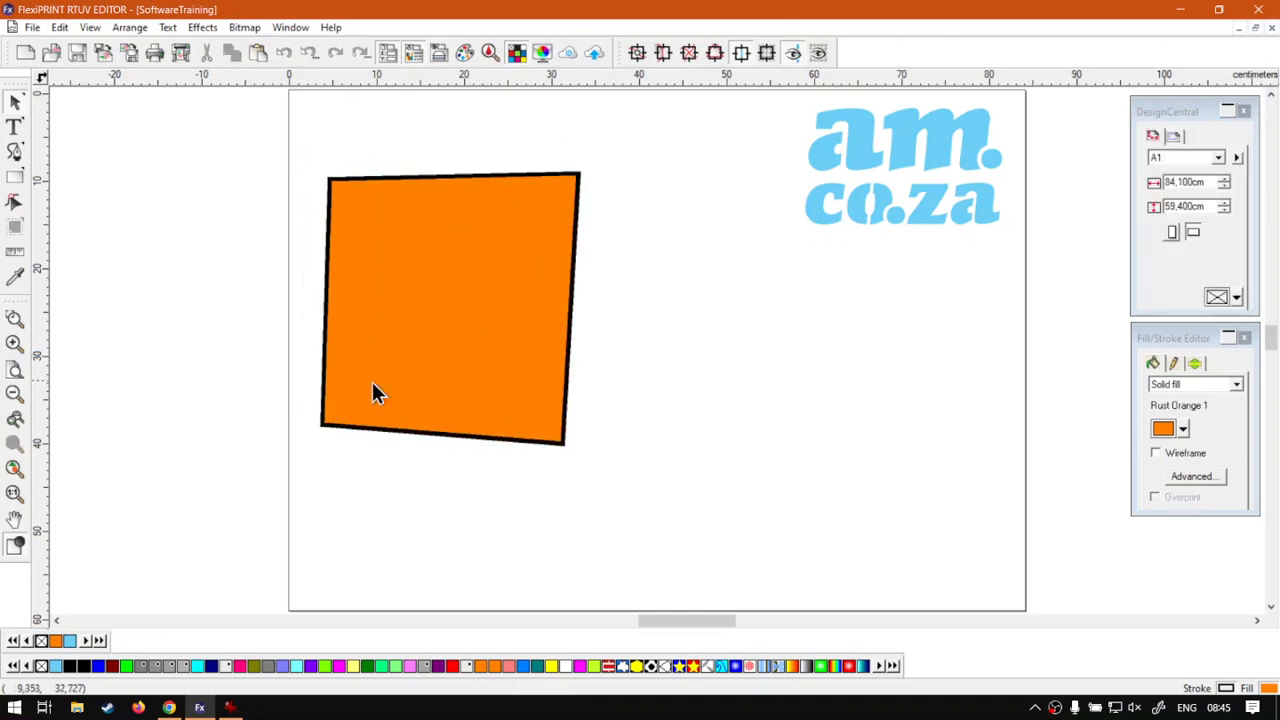
- Draw a second four-sided path about 30 by 32 cm on the right, ending just below its start without closing it
left_click(15, 151)
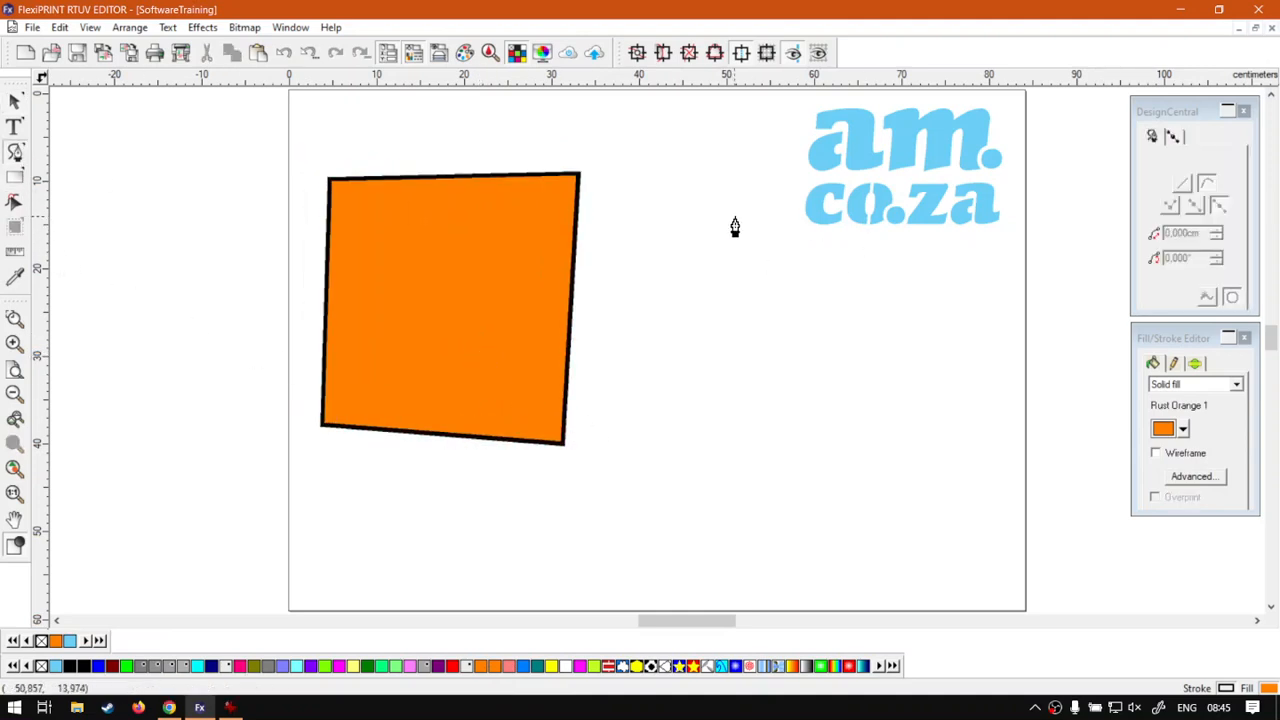
left_click(702, 276)
left_click(957, 291)
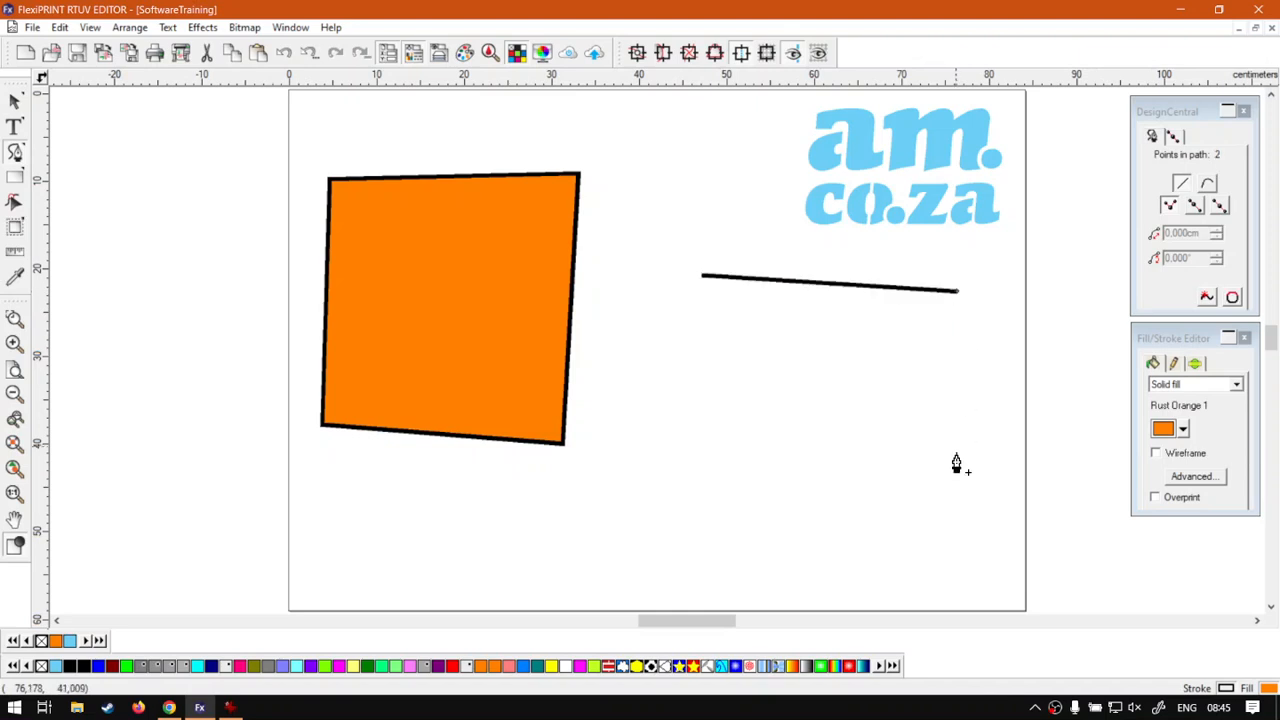
left_click(957, 552)
left_click(690, 541)
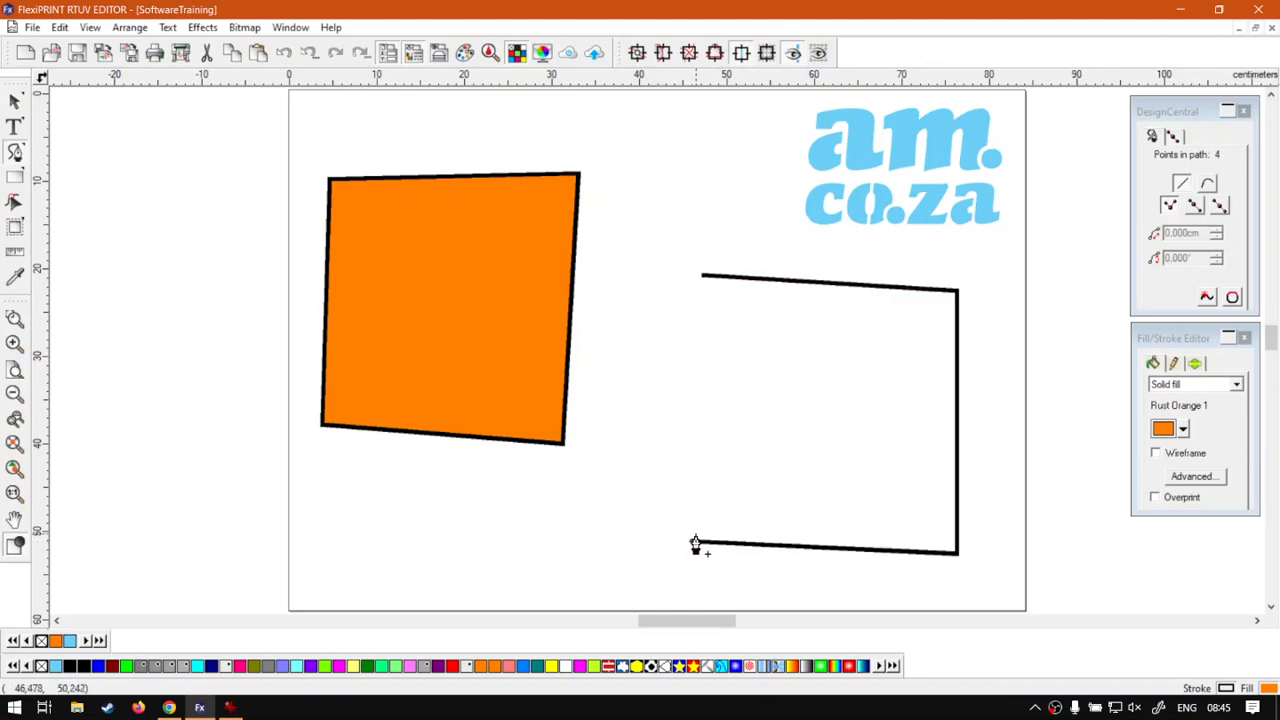
left_click(702, 298)
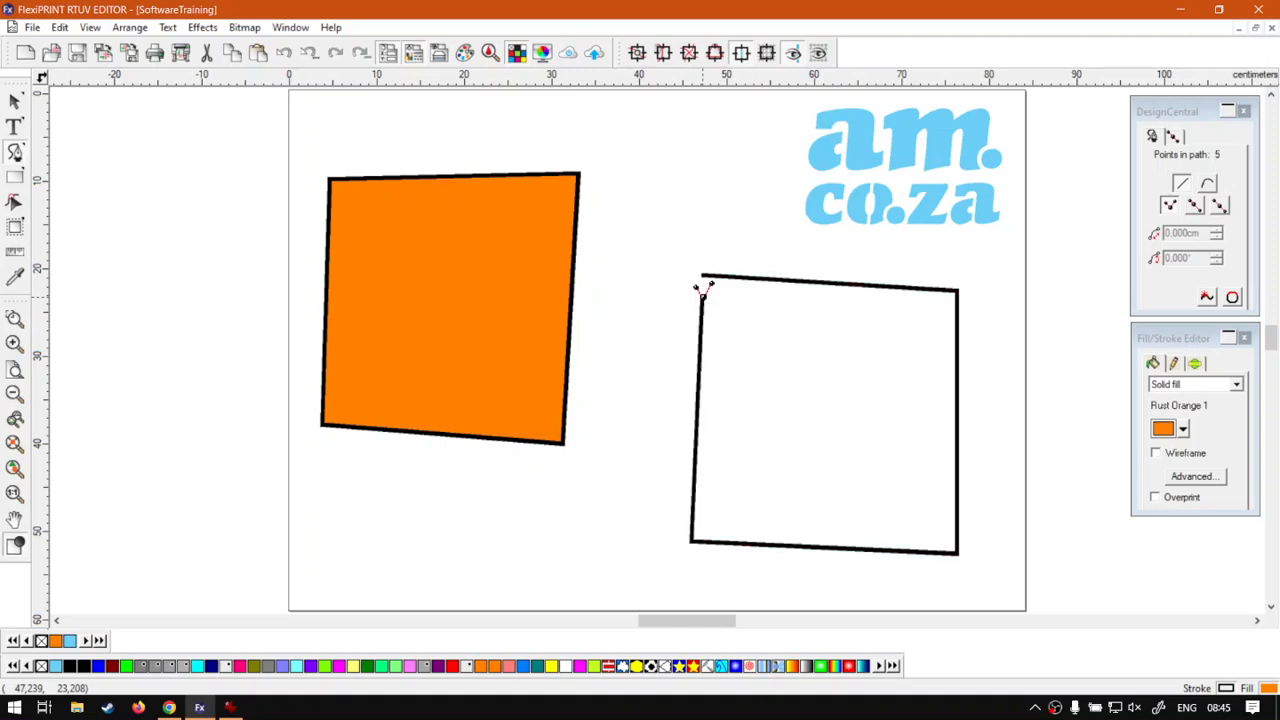
- Select the second path and close it with the node-editing Close Path command
left_click(15, 101)
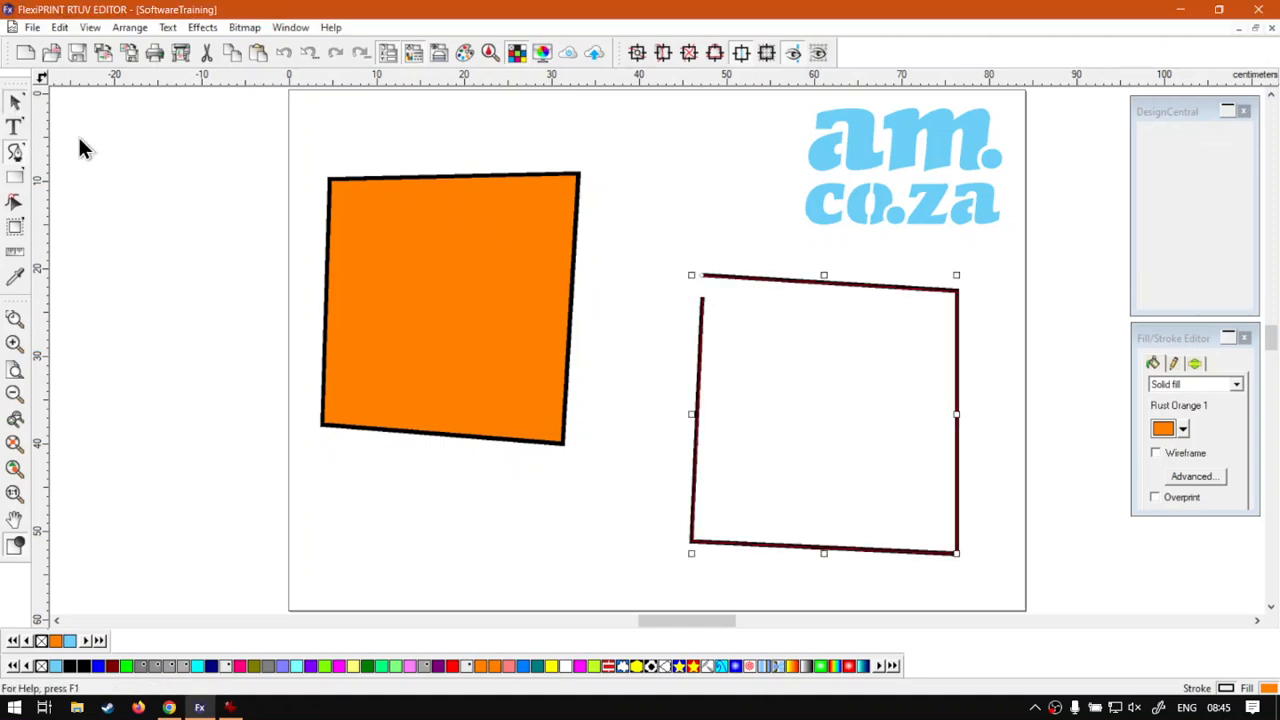
left_click(643, 320)
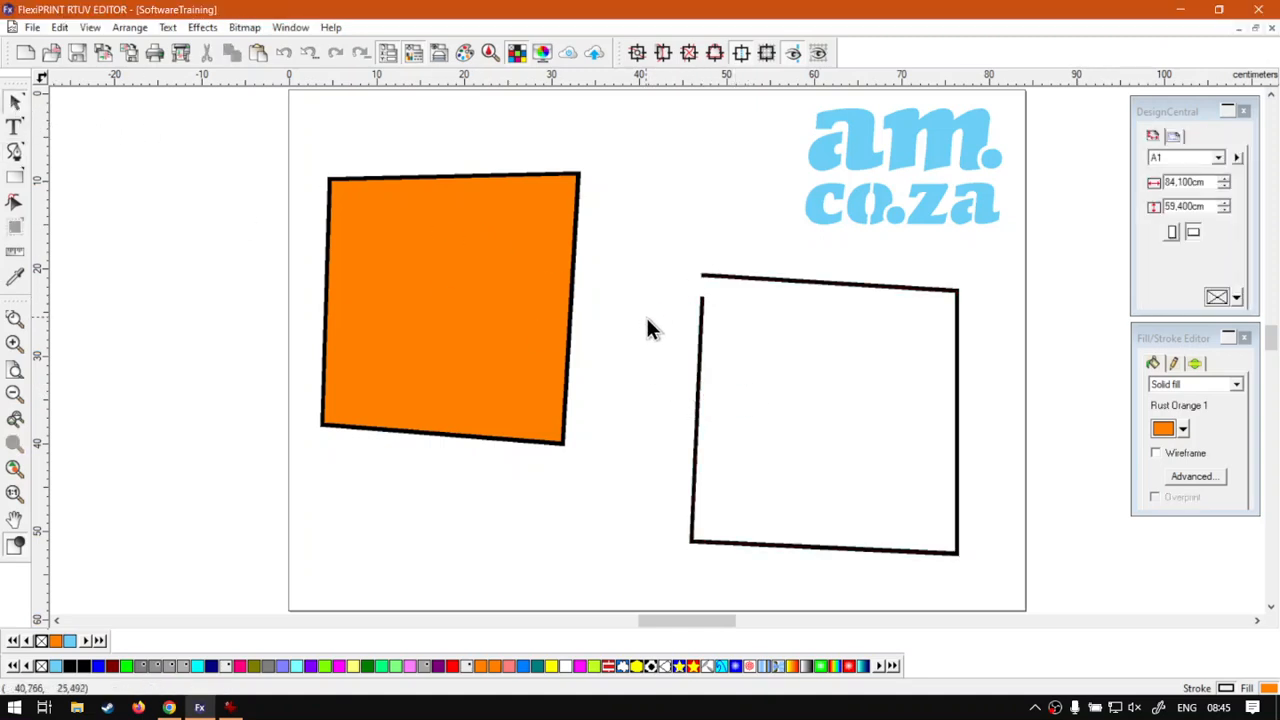
left_click(701, 335)
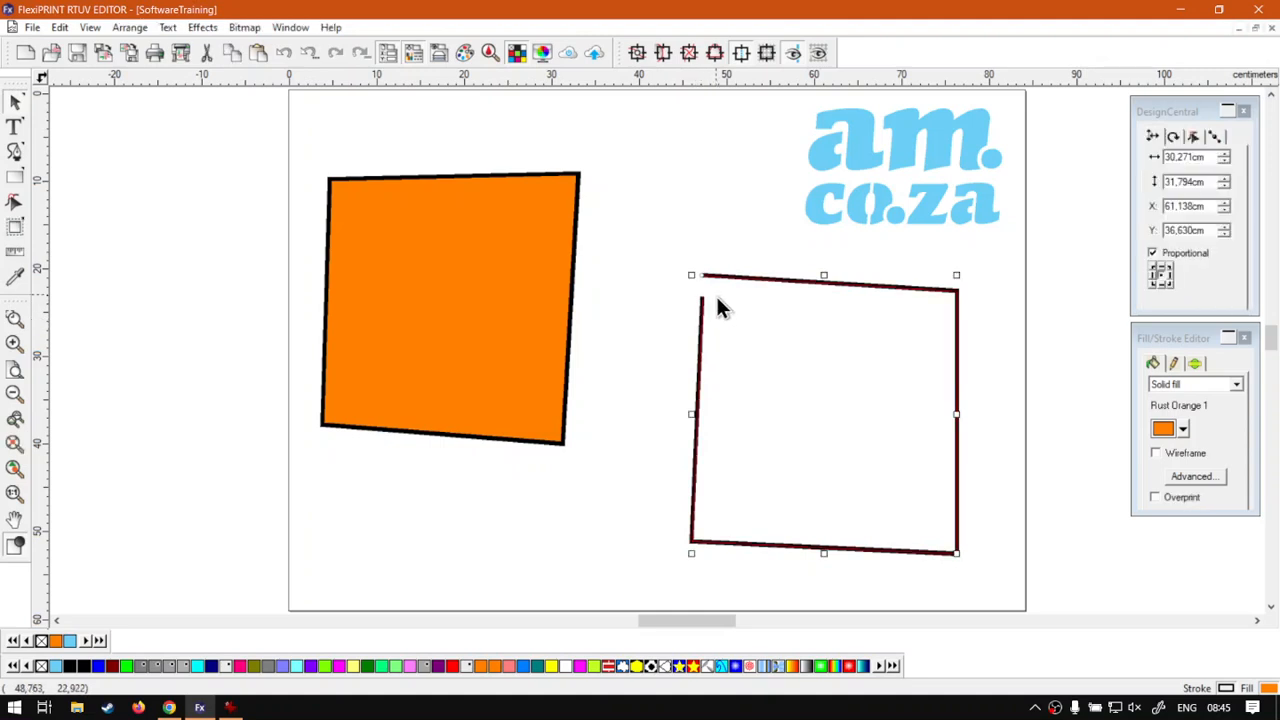
scroll(716, 296, "up", 2)
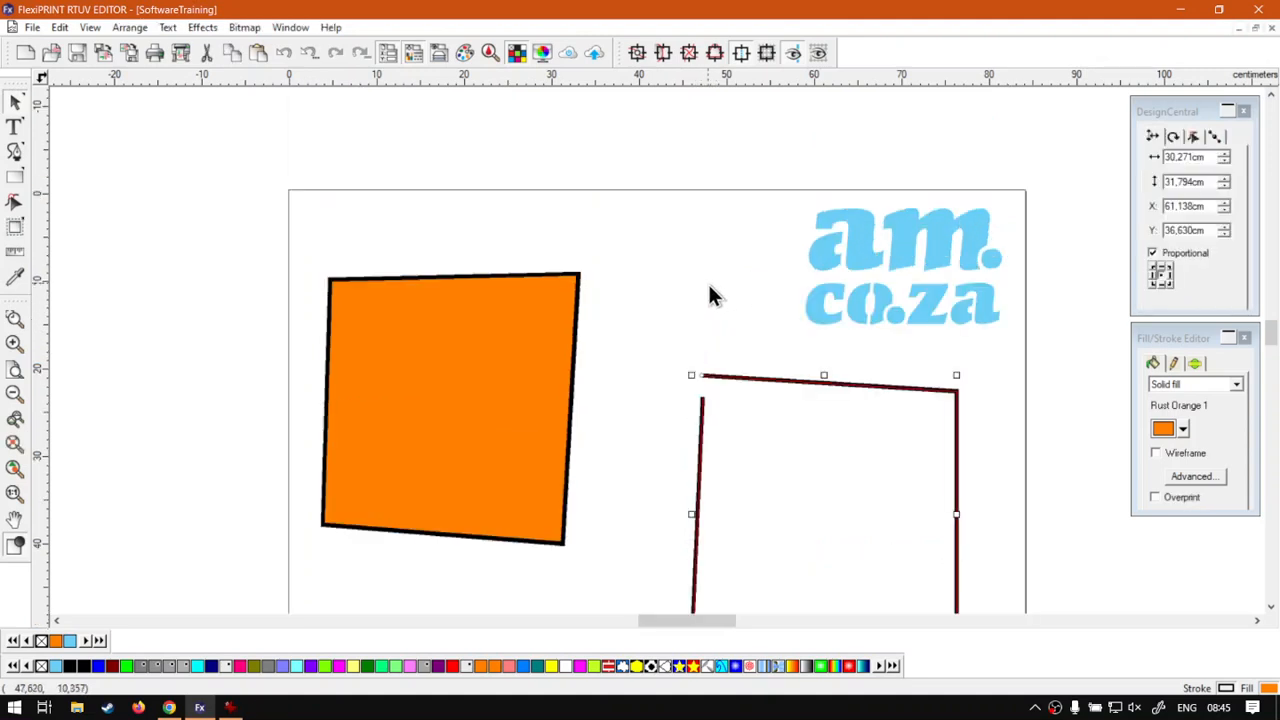
left_click_drag(684, 390, 686, 430)
left_click(14, 369)
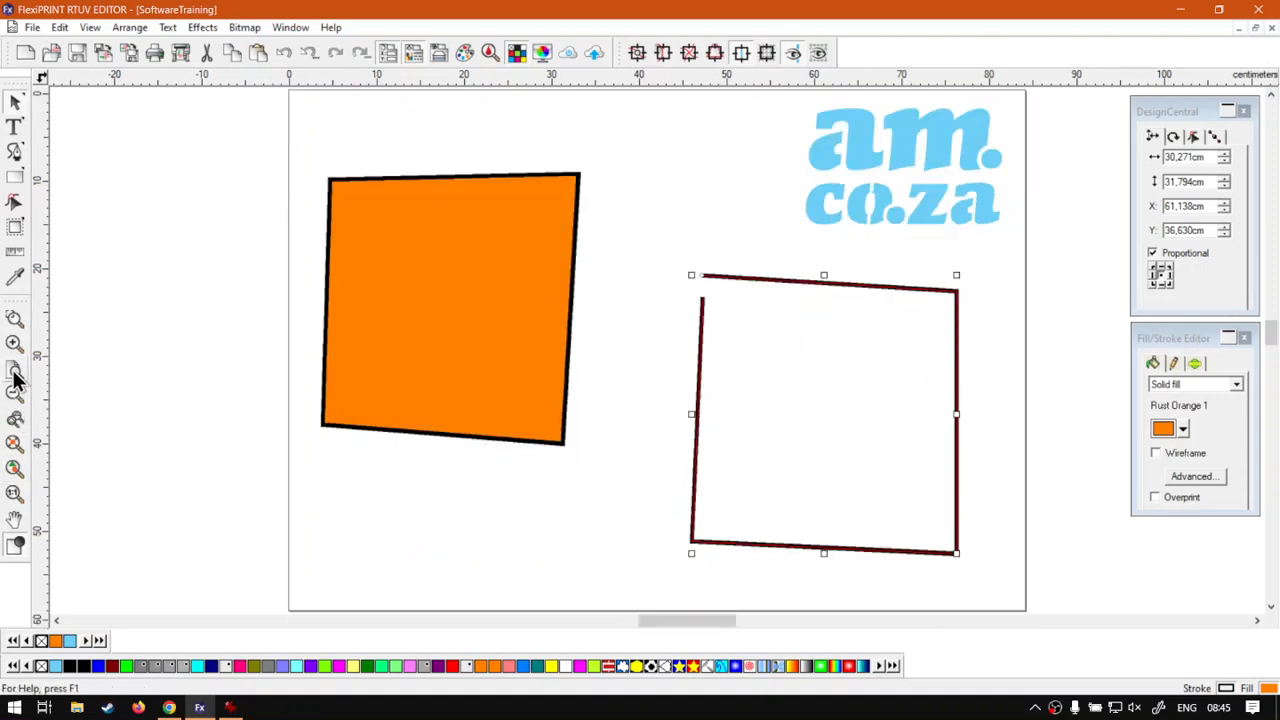
left_click(622, 331)
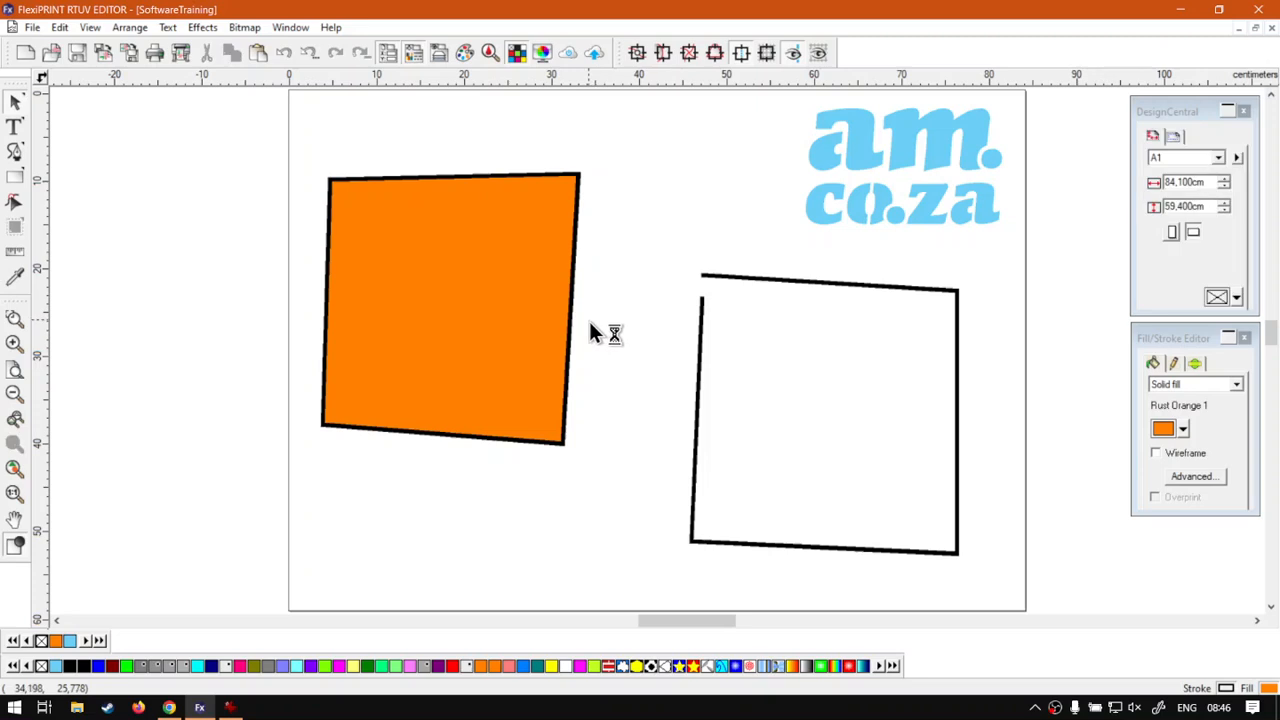
left_click(702, 355)
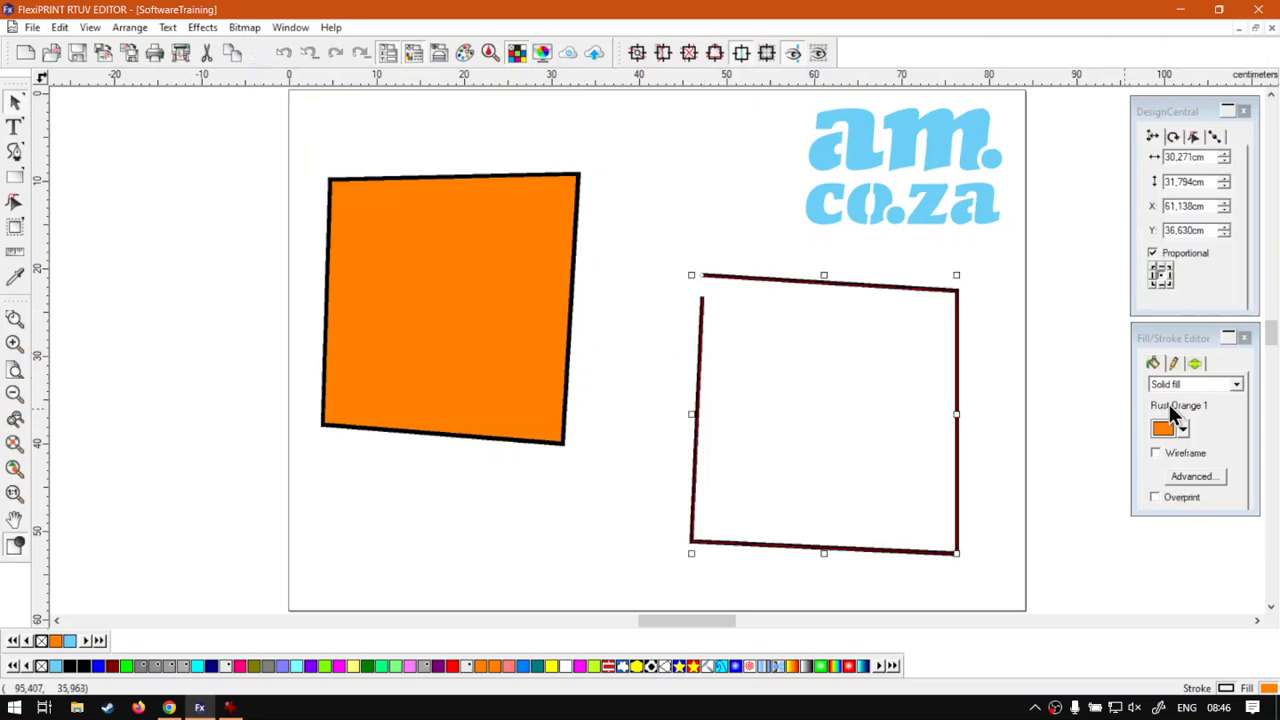
left_click(1171, 364)
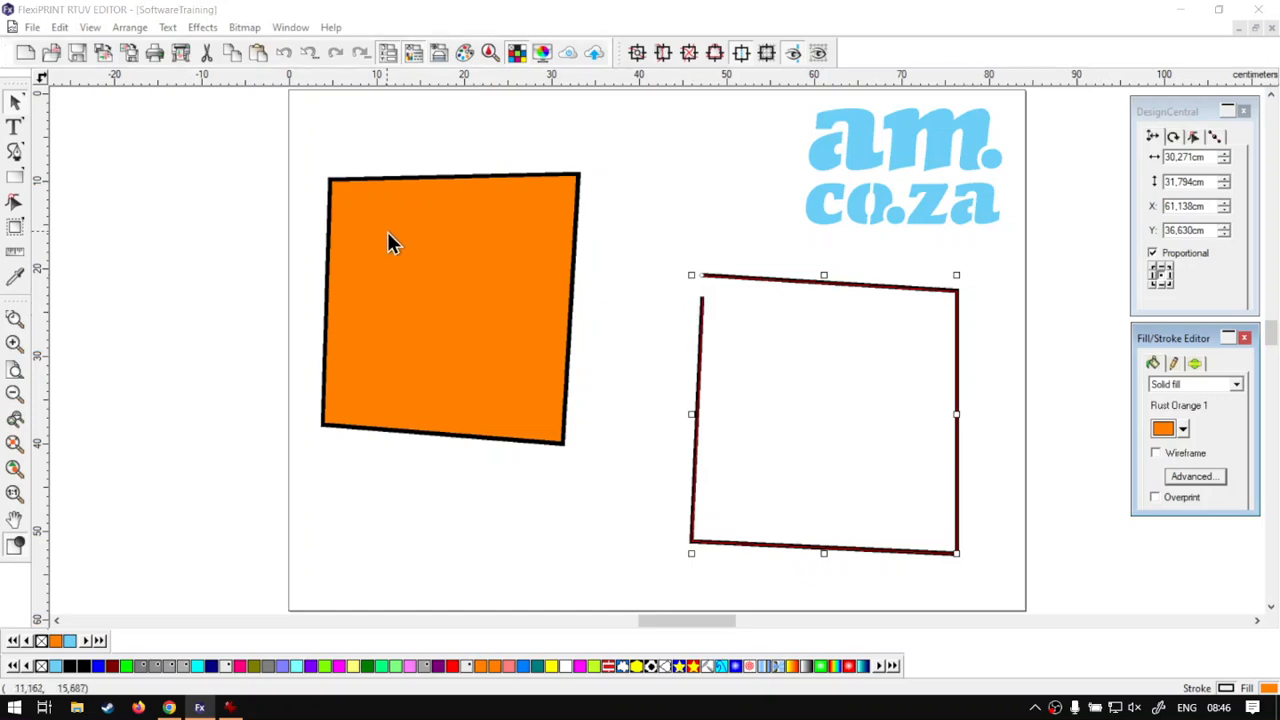
left_click(1177, 104)
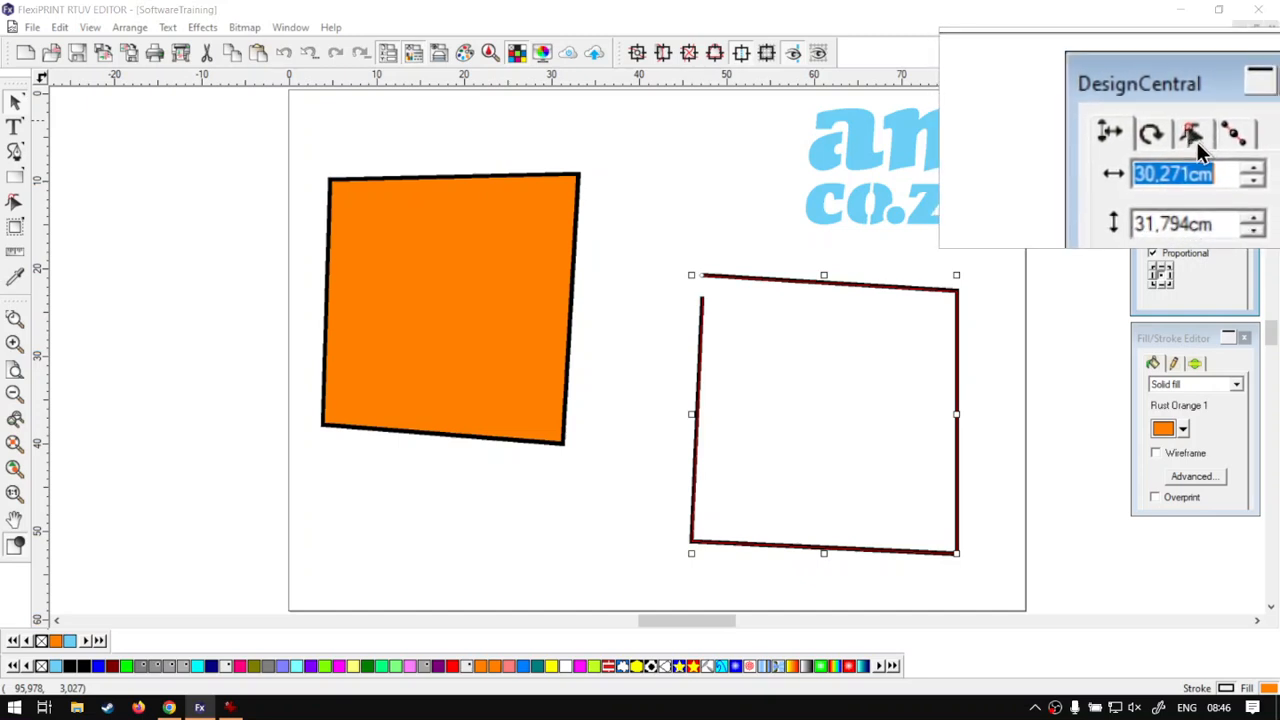
left_click(1198, 143)
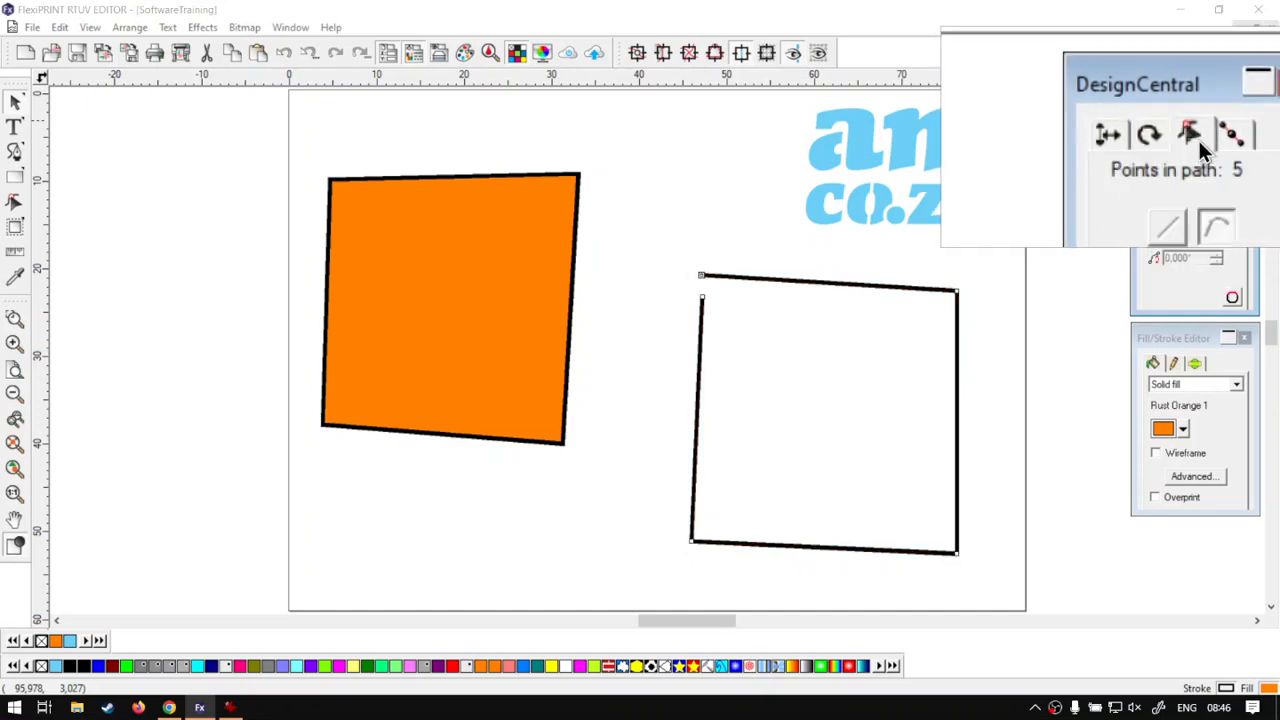
left_click(1233, 300)
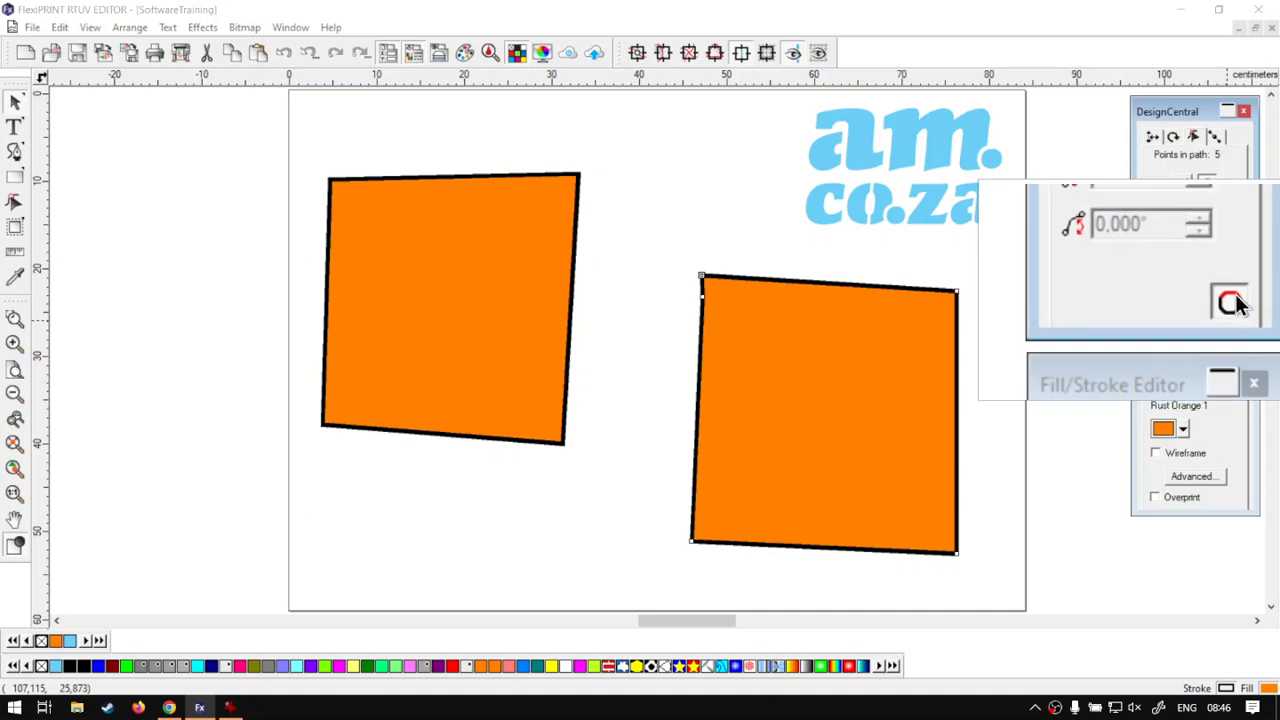
left_click(1233, 303)
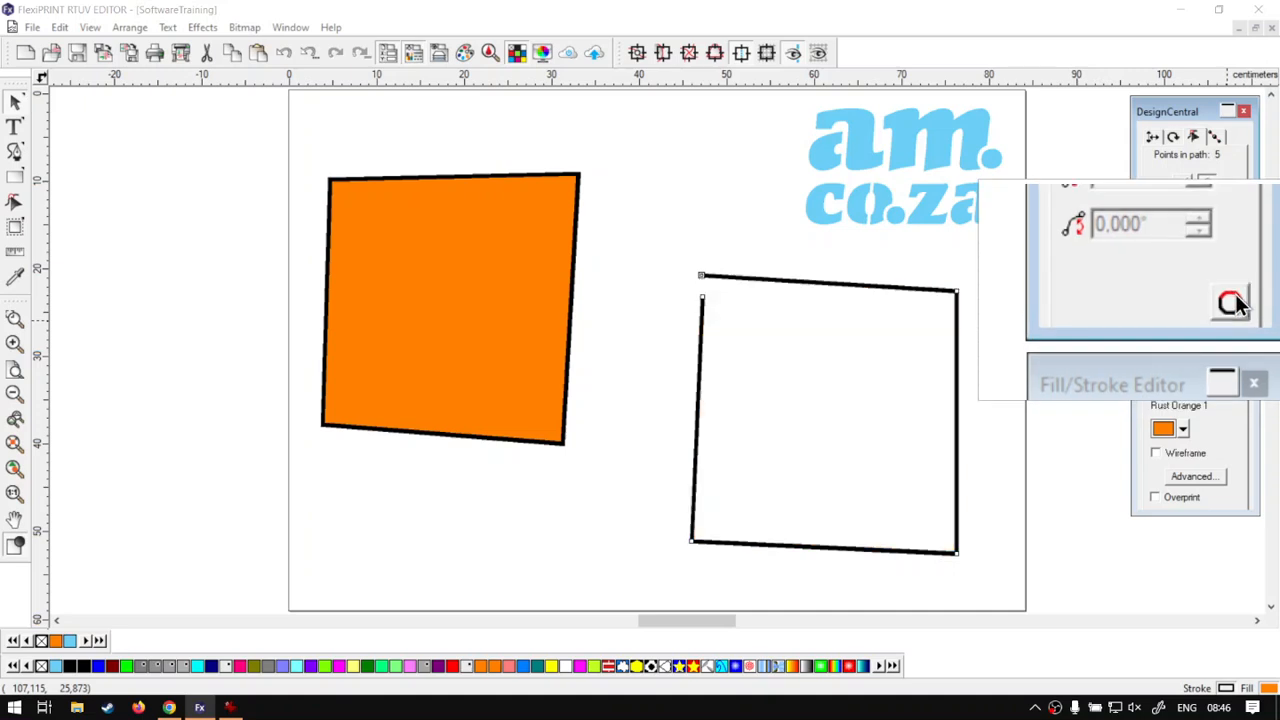
left_click(1233, 300)
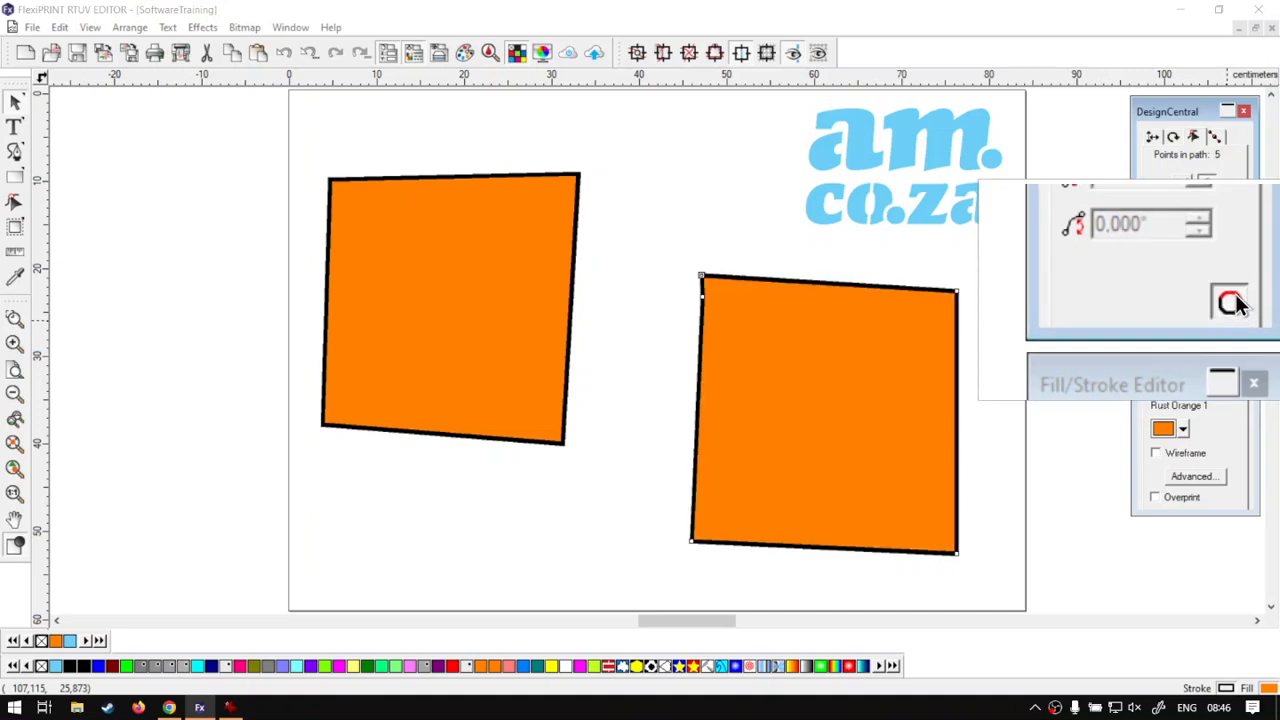
- Open the first quadrilateral's path with the Close Path toggle, removing its closing segment
left_click(527, 175)
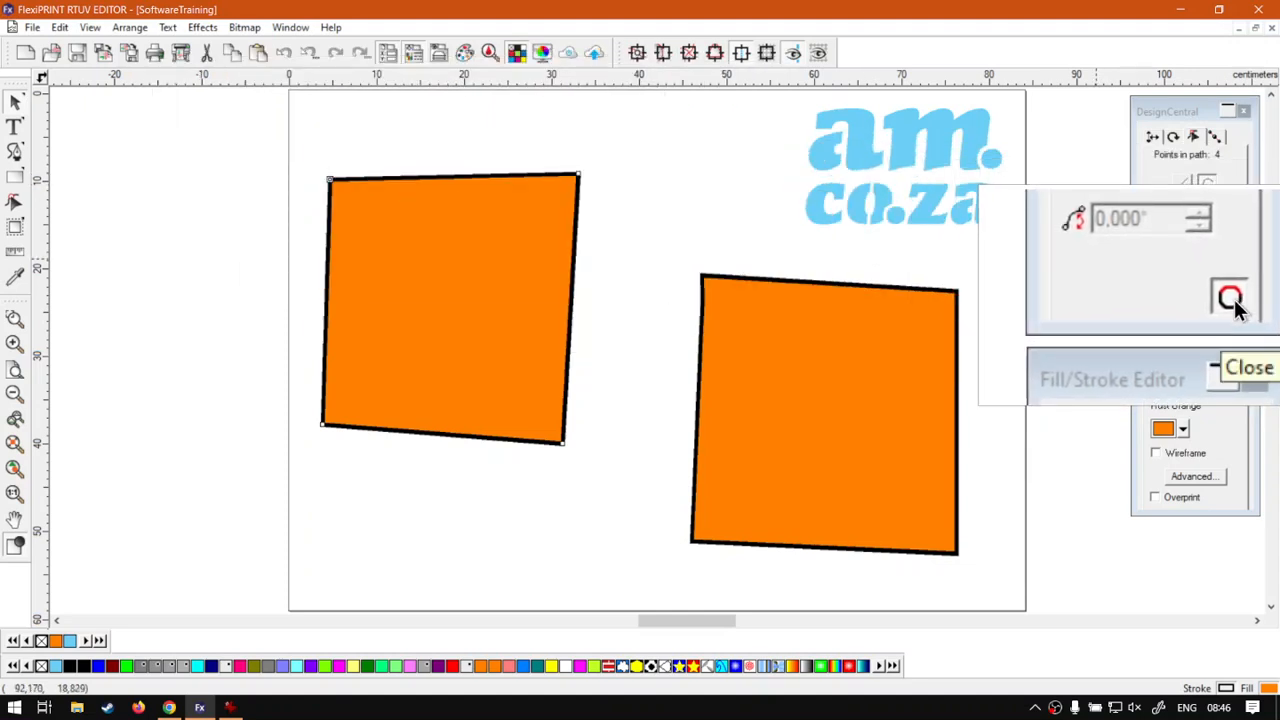
left_click(1233, 300)
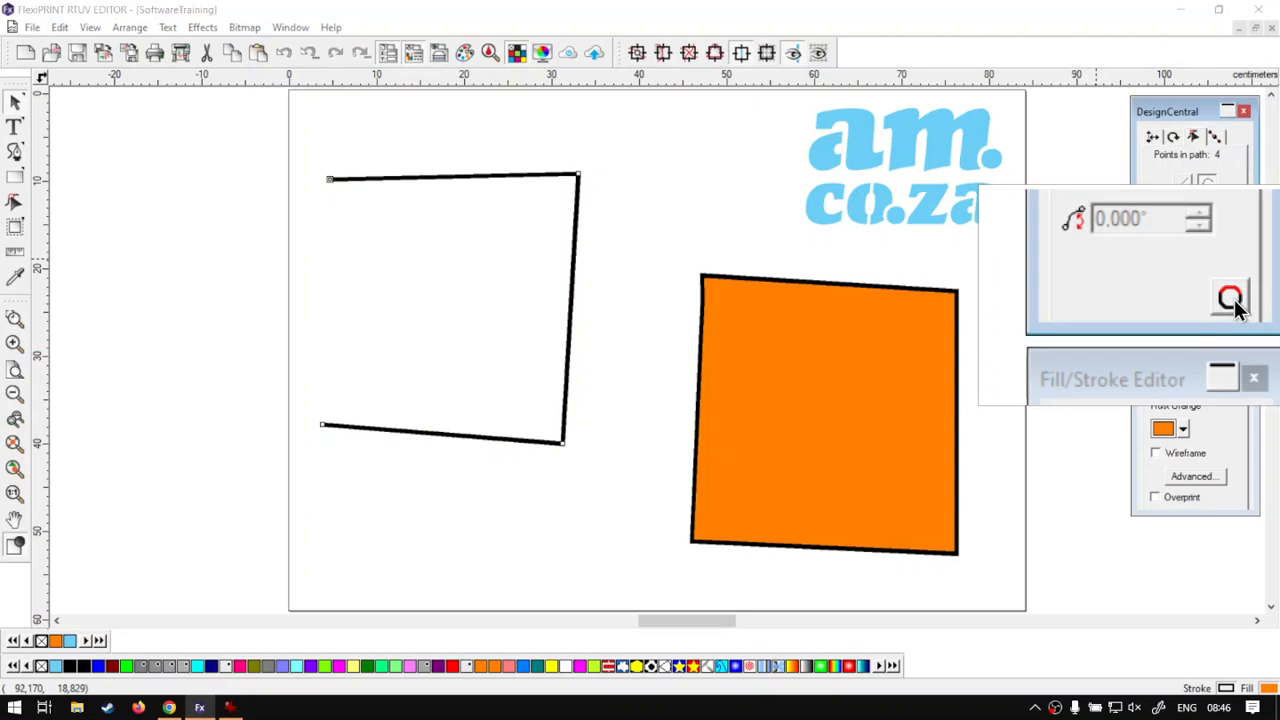
left_click(726, 279)
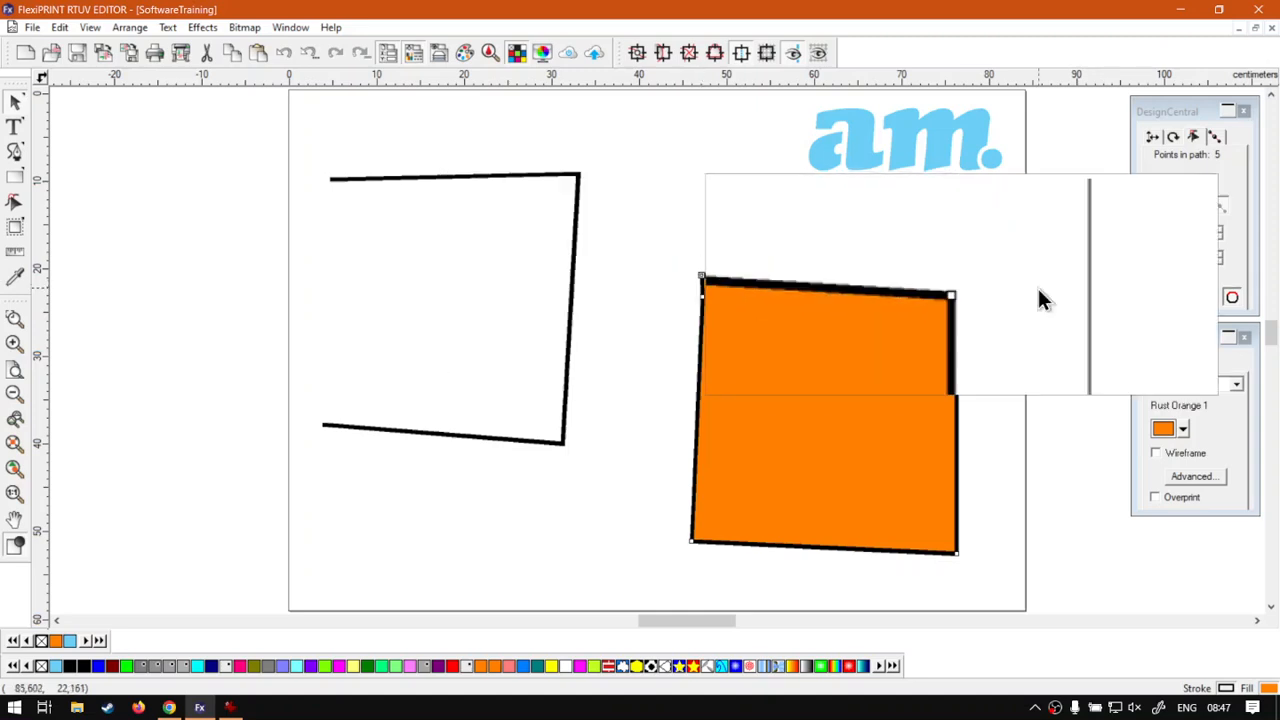
left_click(574, 174)
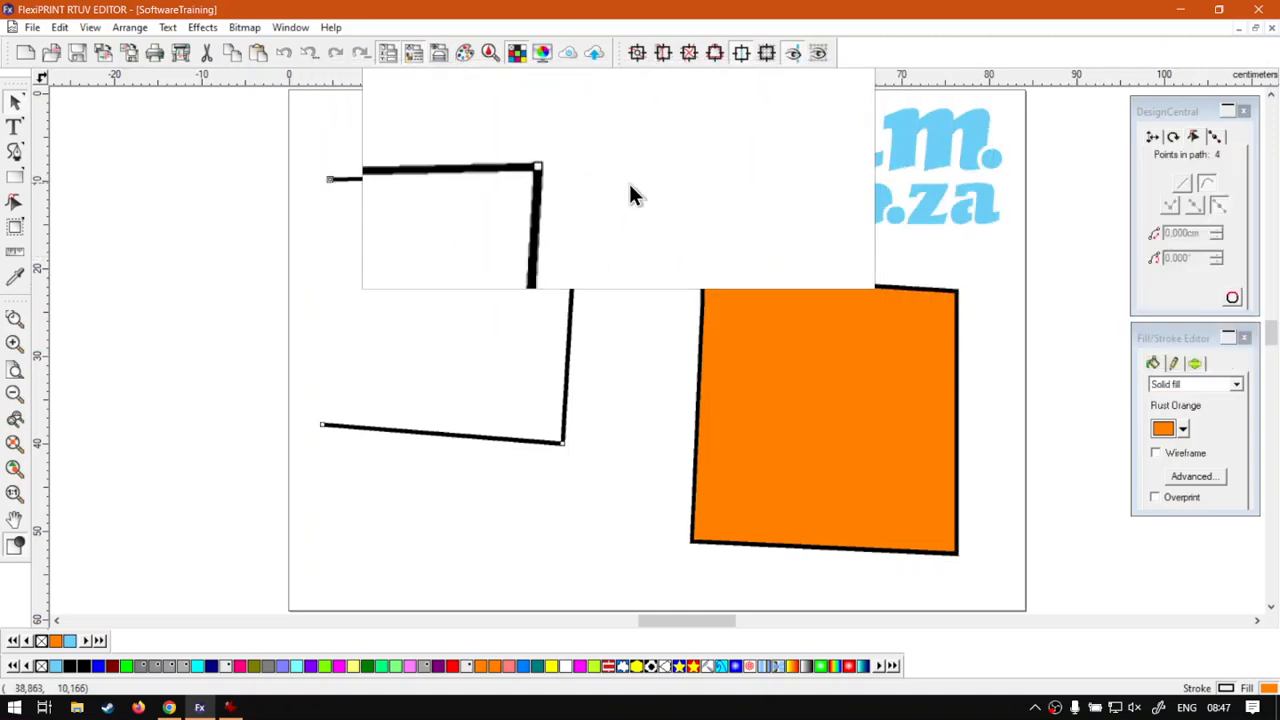
left_click(678, 158)
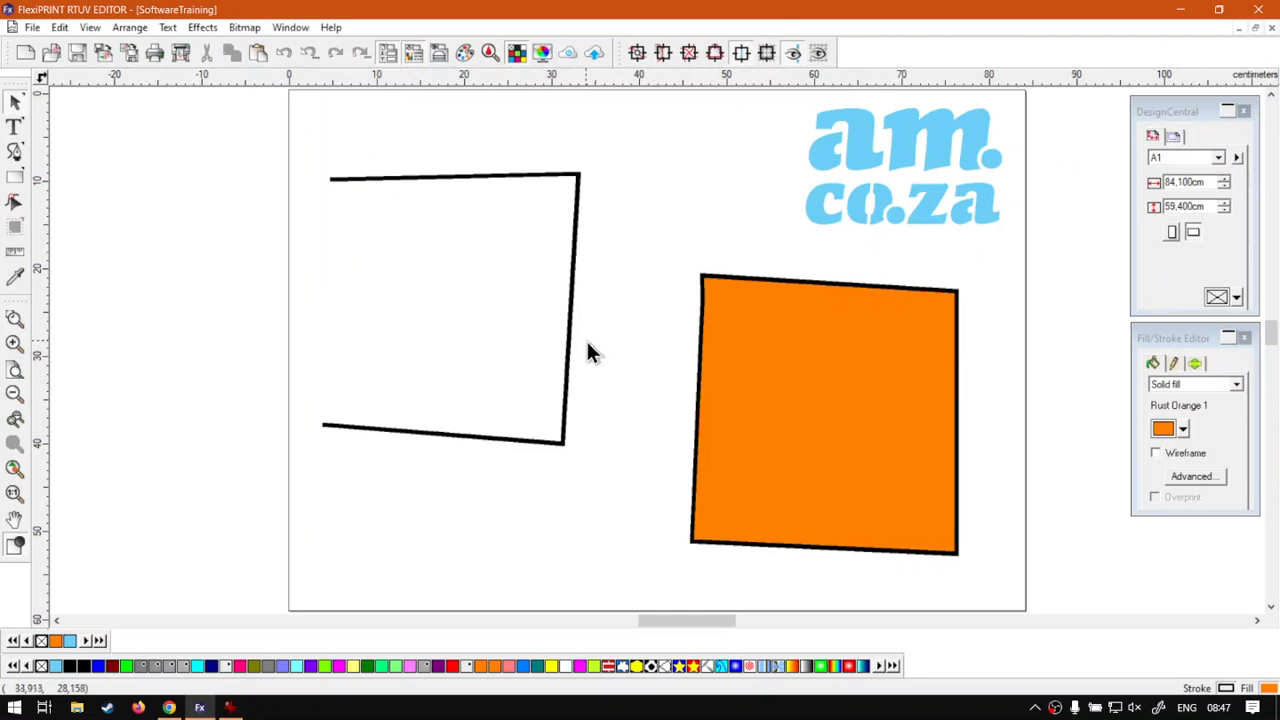
- Close the first, open quadrilateral by joining its loose end point back to its starting point with the Bezier tool
left_click(449, 437)
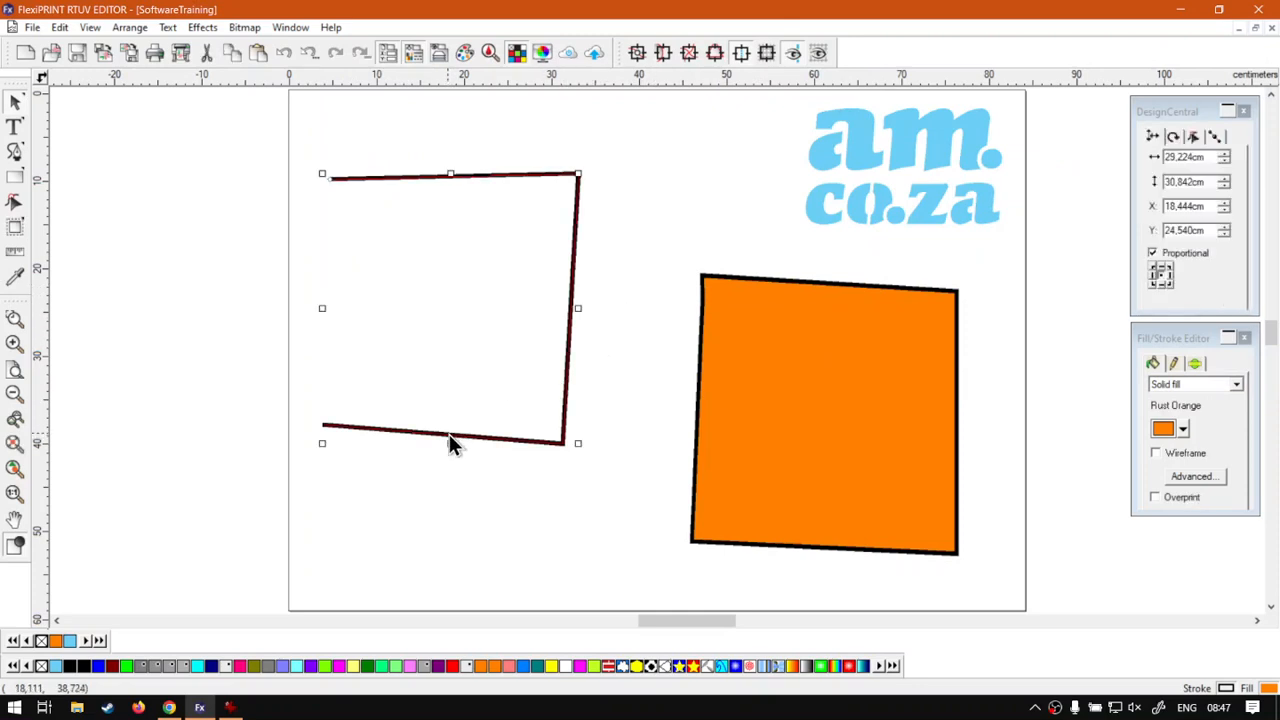
left_click(13, 205)
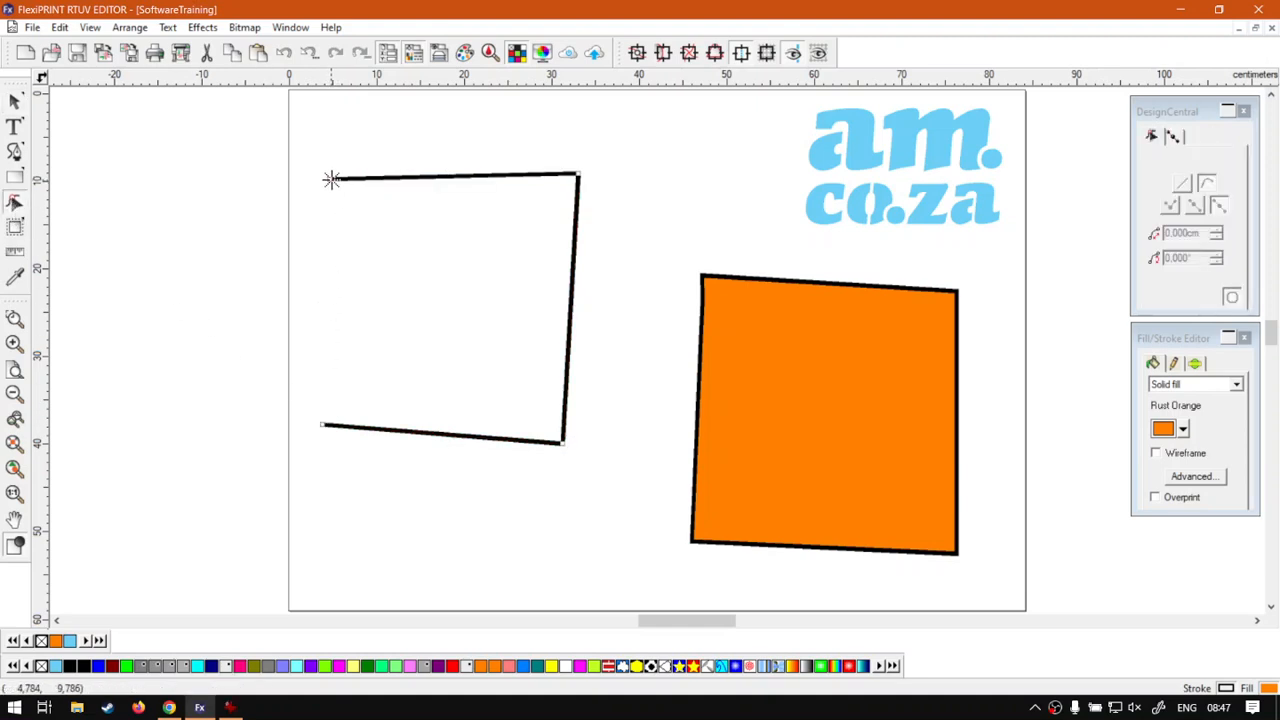
left_click(322, 423)
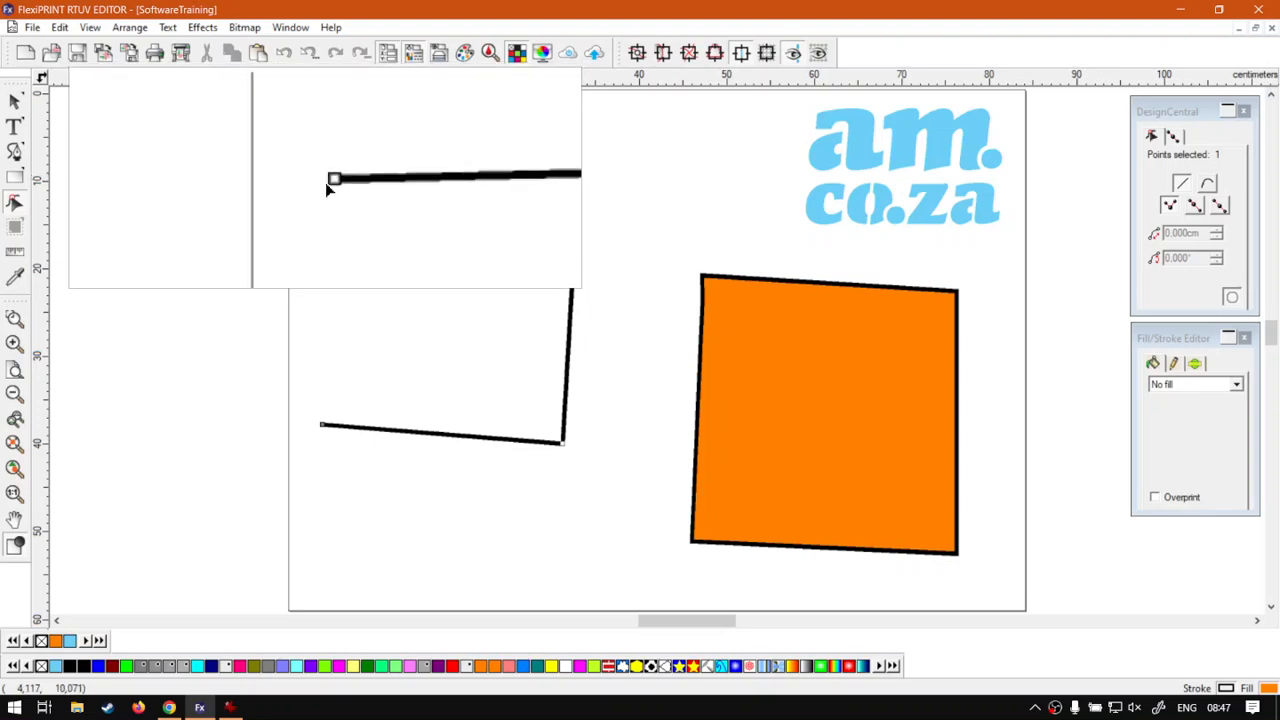
left_click(328, 180)
left_click(322, 424)
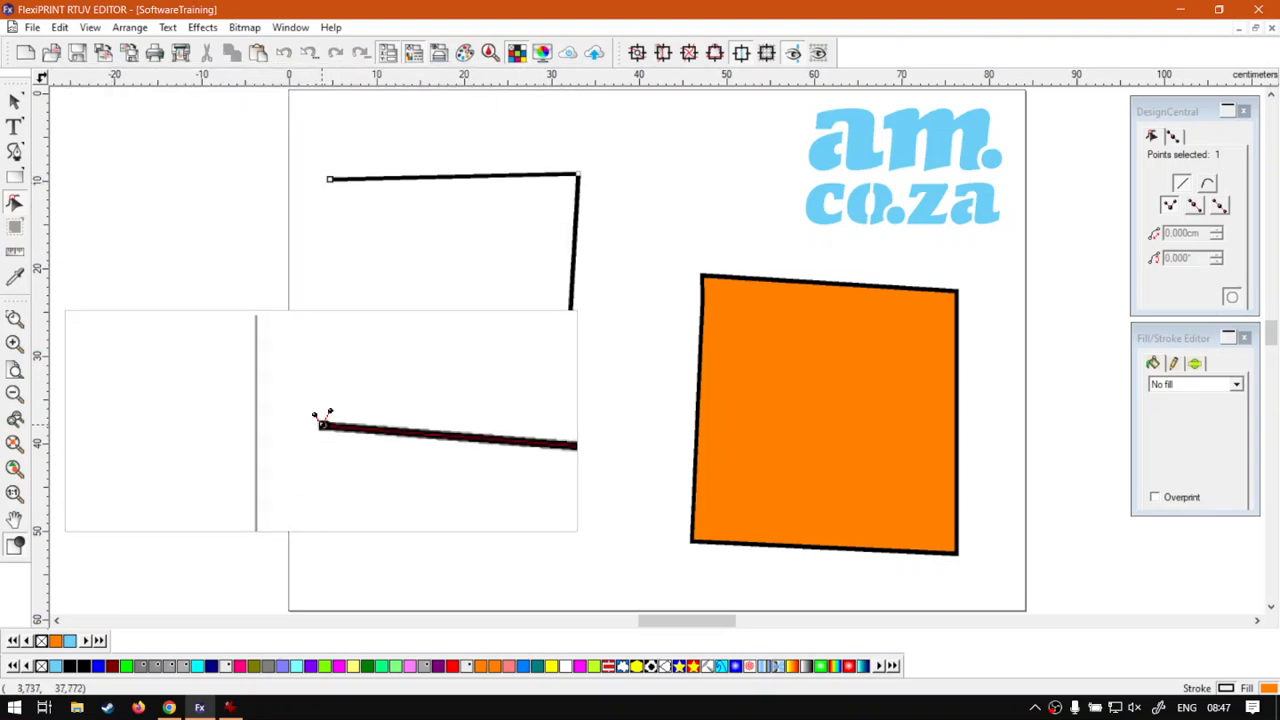
left_click(331, 197)
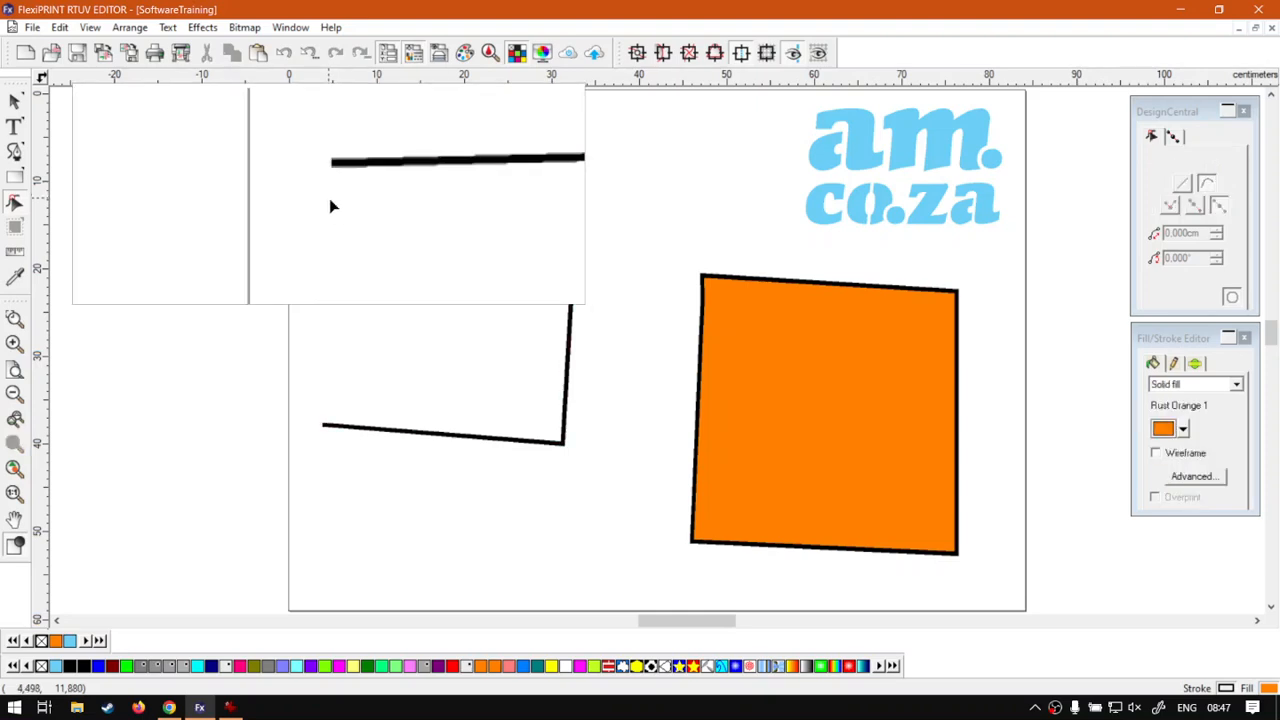
left_click(322, 424)
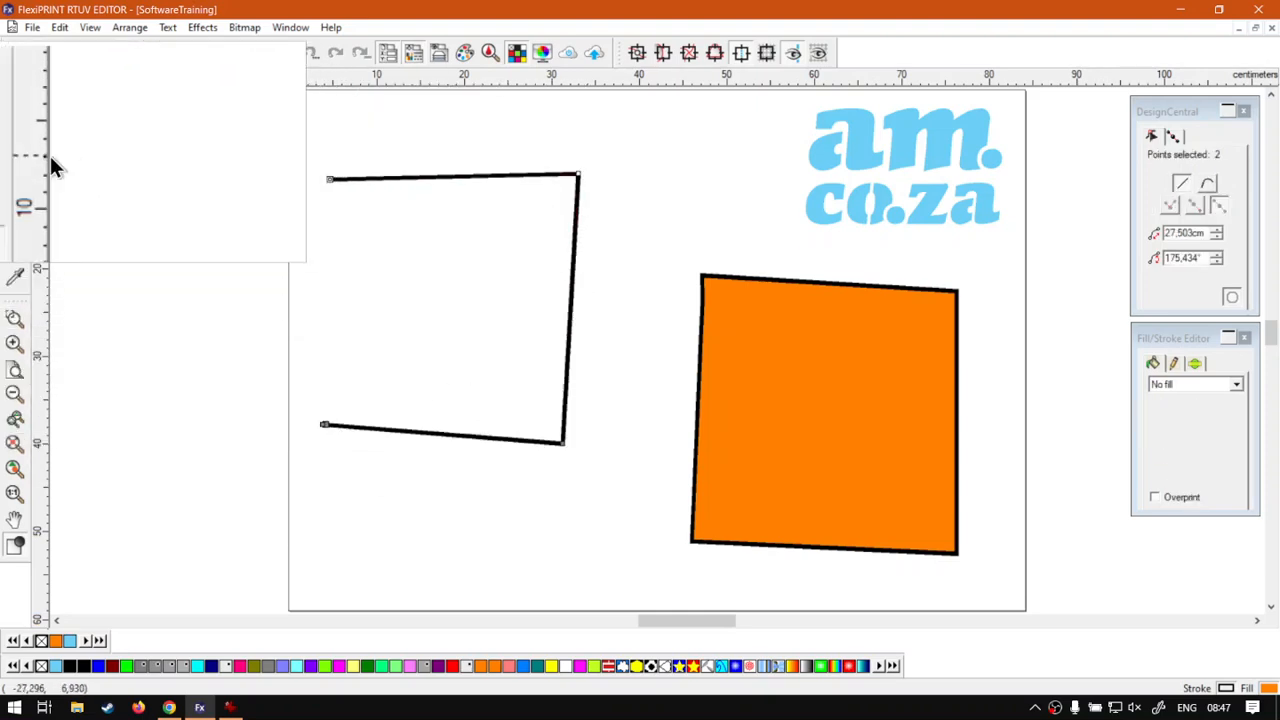
left_click(20, 160)
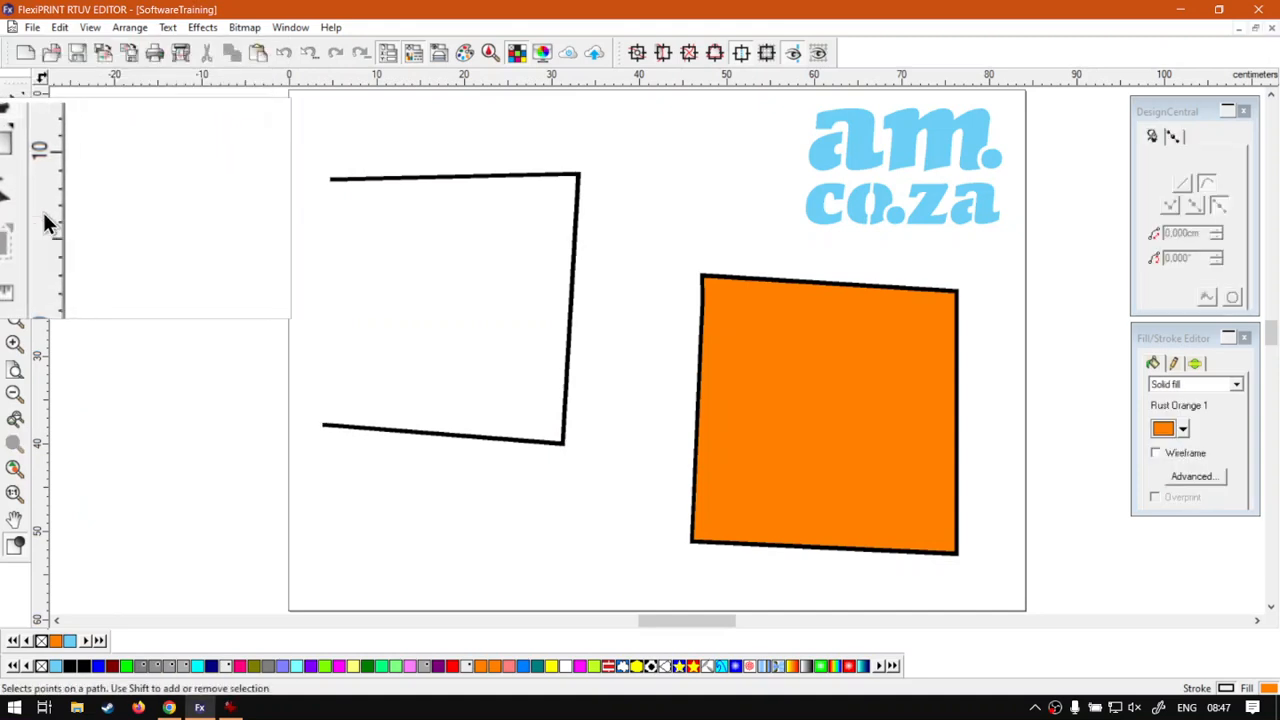
left_click(320, 424)
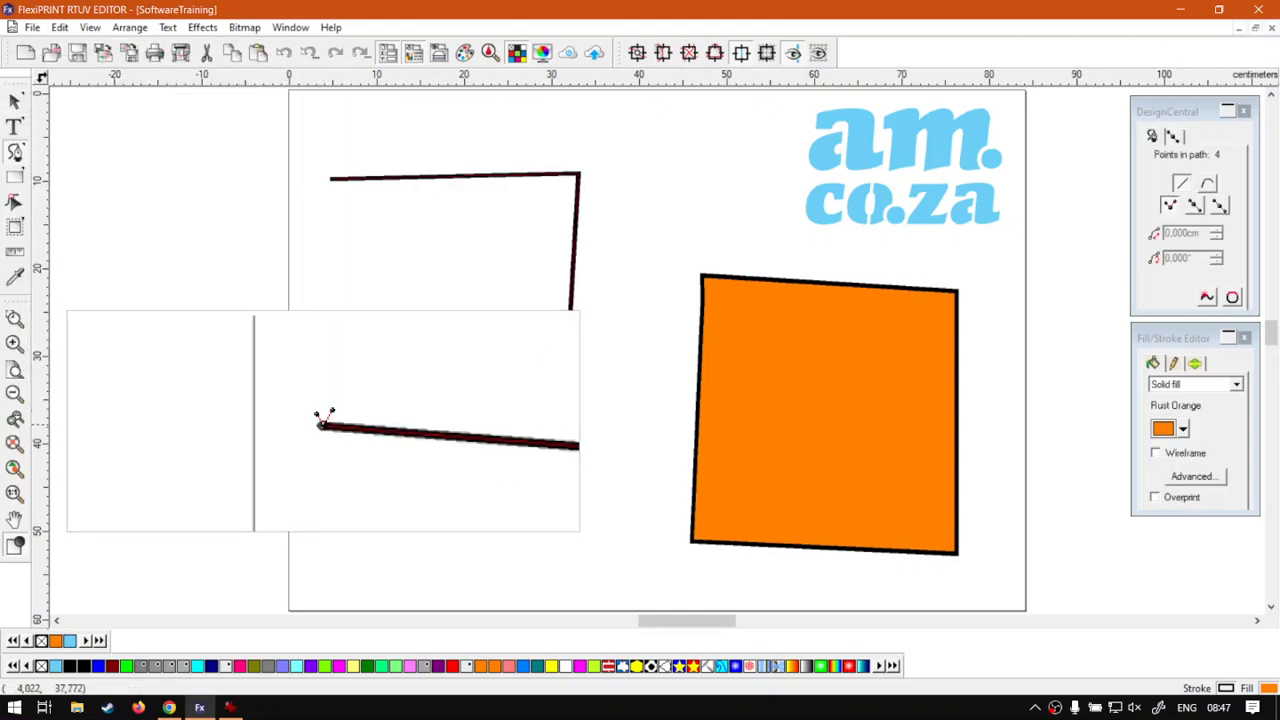
left_click(331, 186)
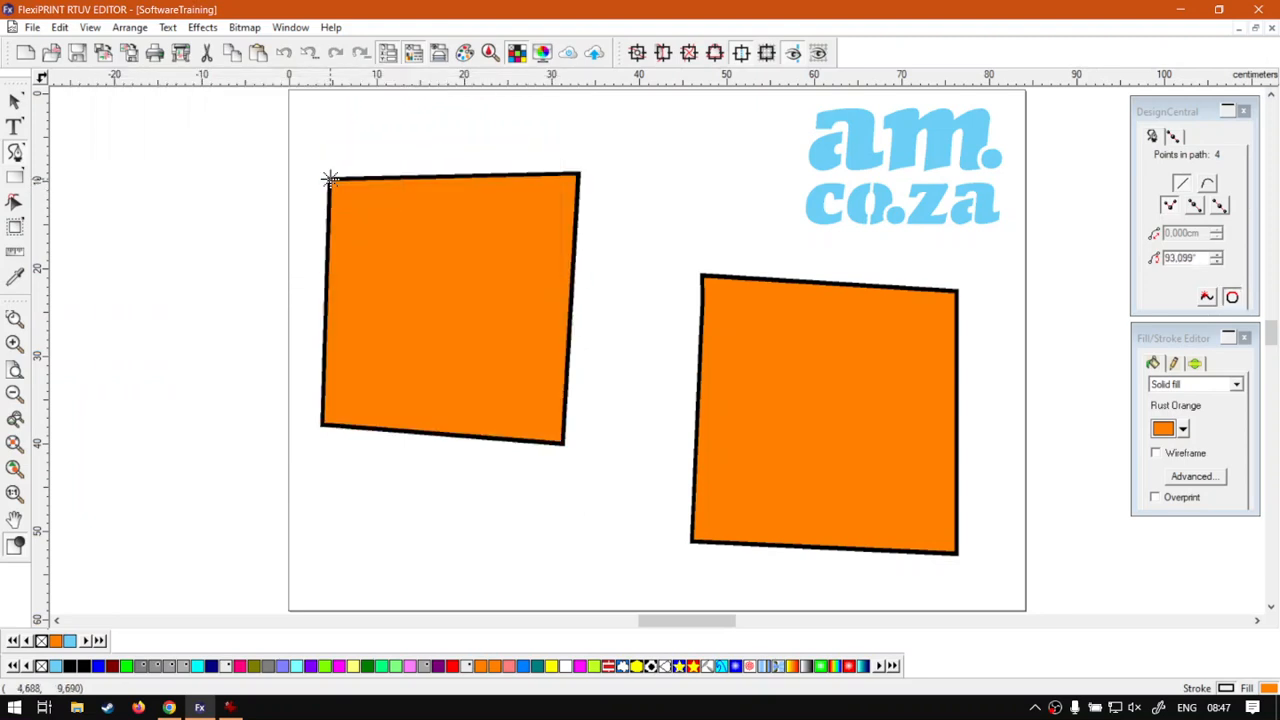
- Move the right orange quadrilateral slightly up and open its path with the node-editing Close Path toggle
left_click(15, 103)
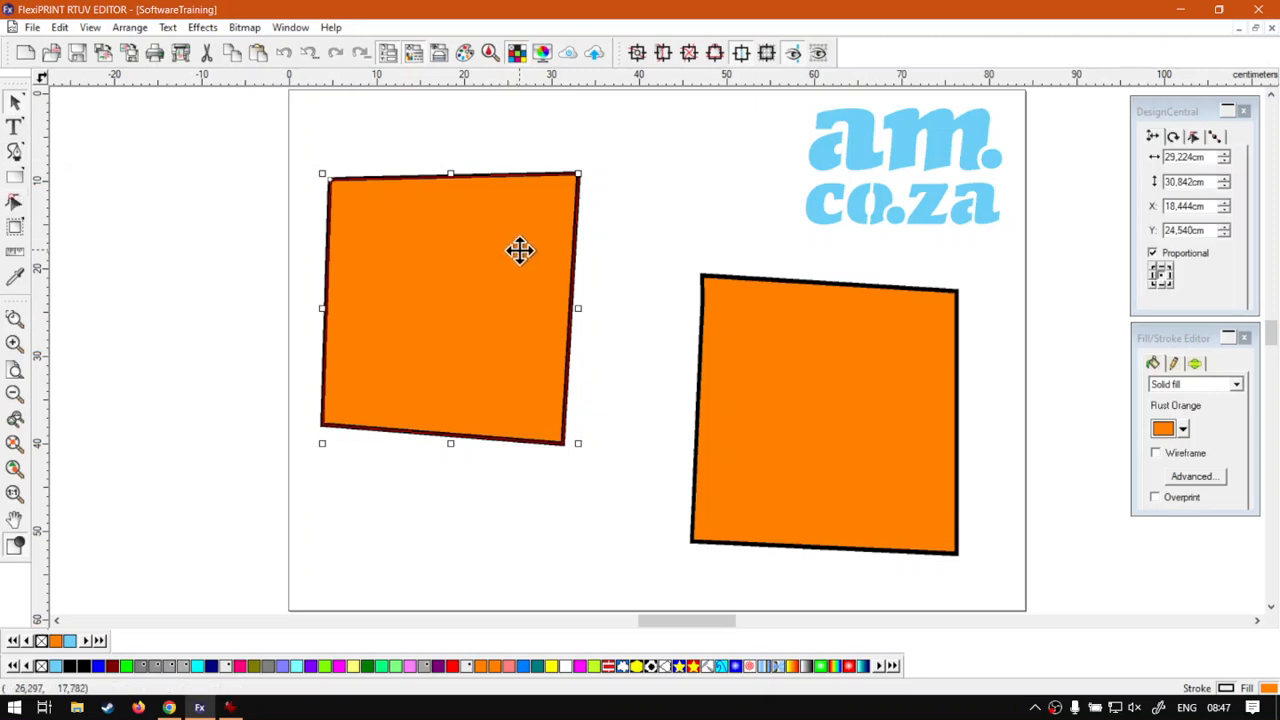
left_click_drag(750, 402, 770, 377)
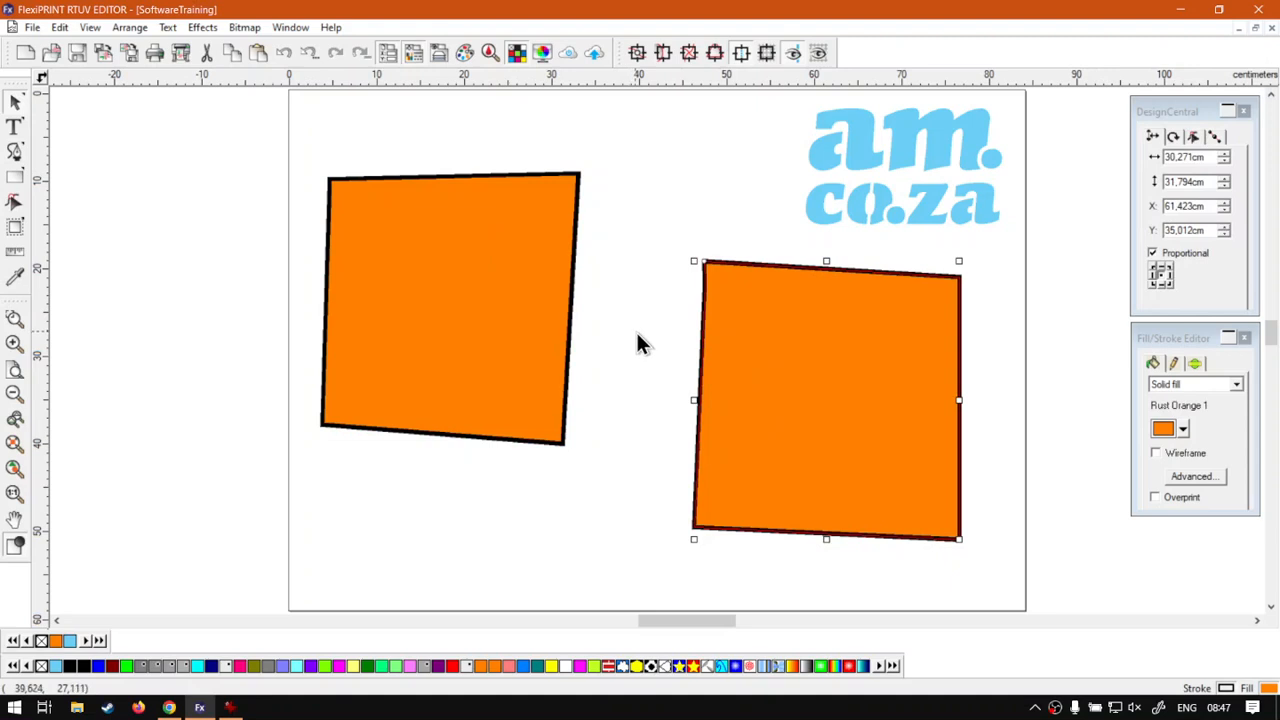
left_click(1193, 134)
left_click(1235, 297)
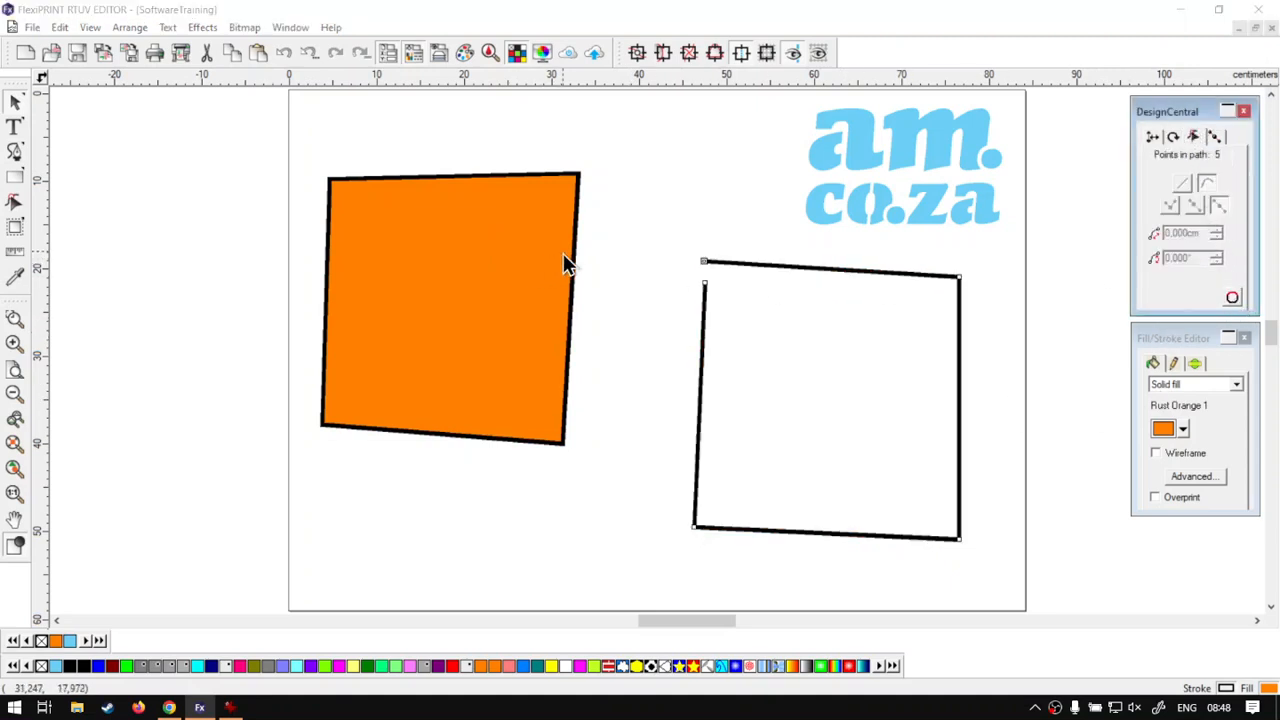
- Move the filled left quadrilateral down and to the right, aligning it beside the open right path
left_click_drag(520, 266, 554, 345)
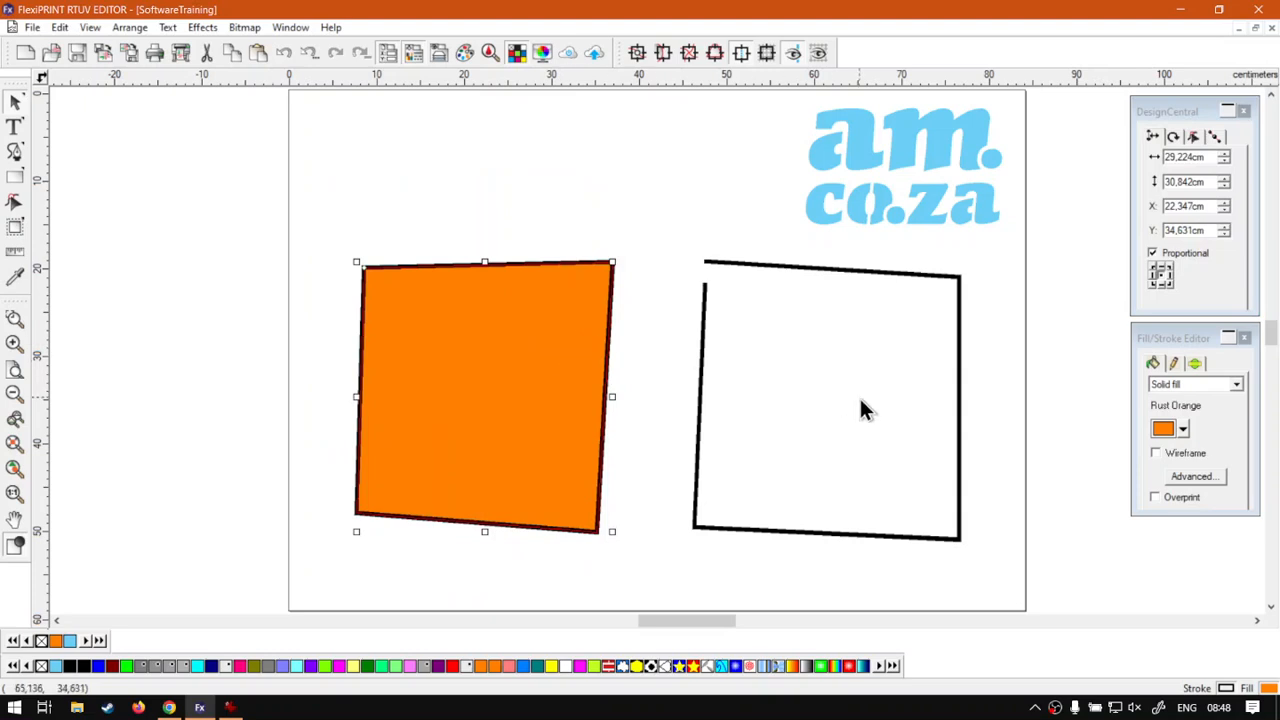
left_click(960, 404)
left_click(717, 303)
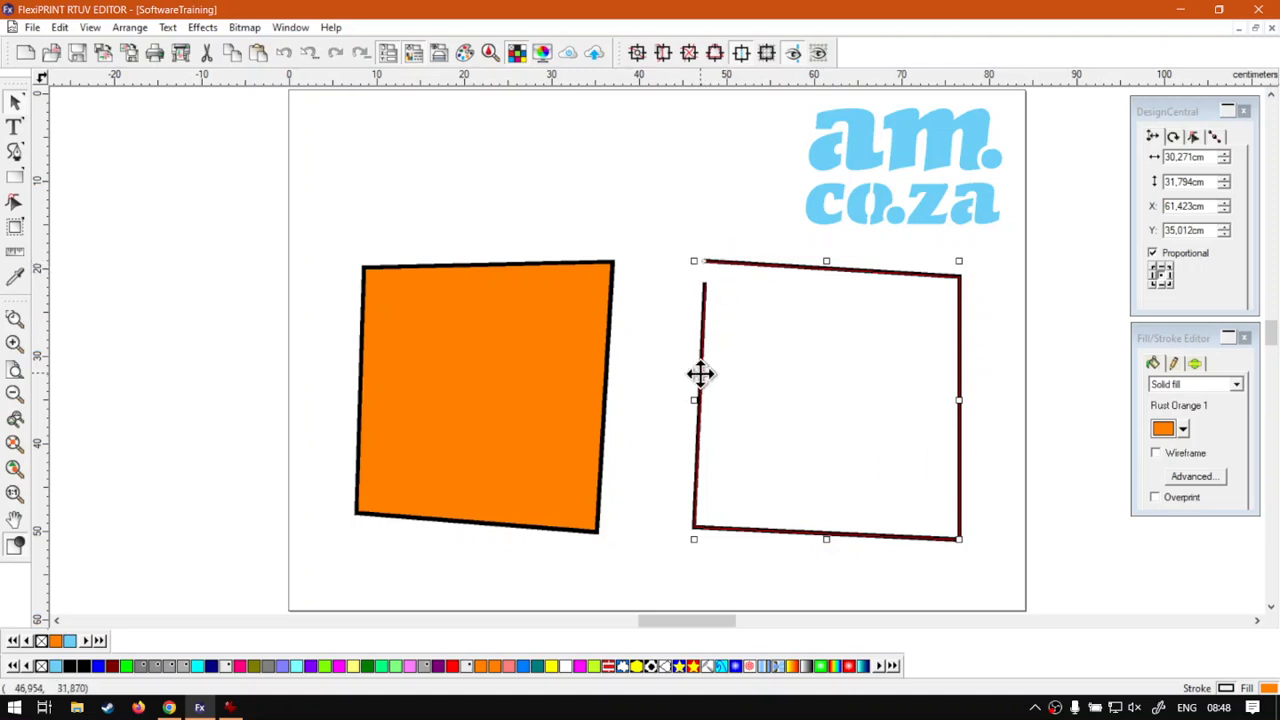
left_click(478, 295)
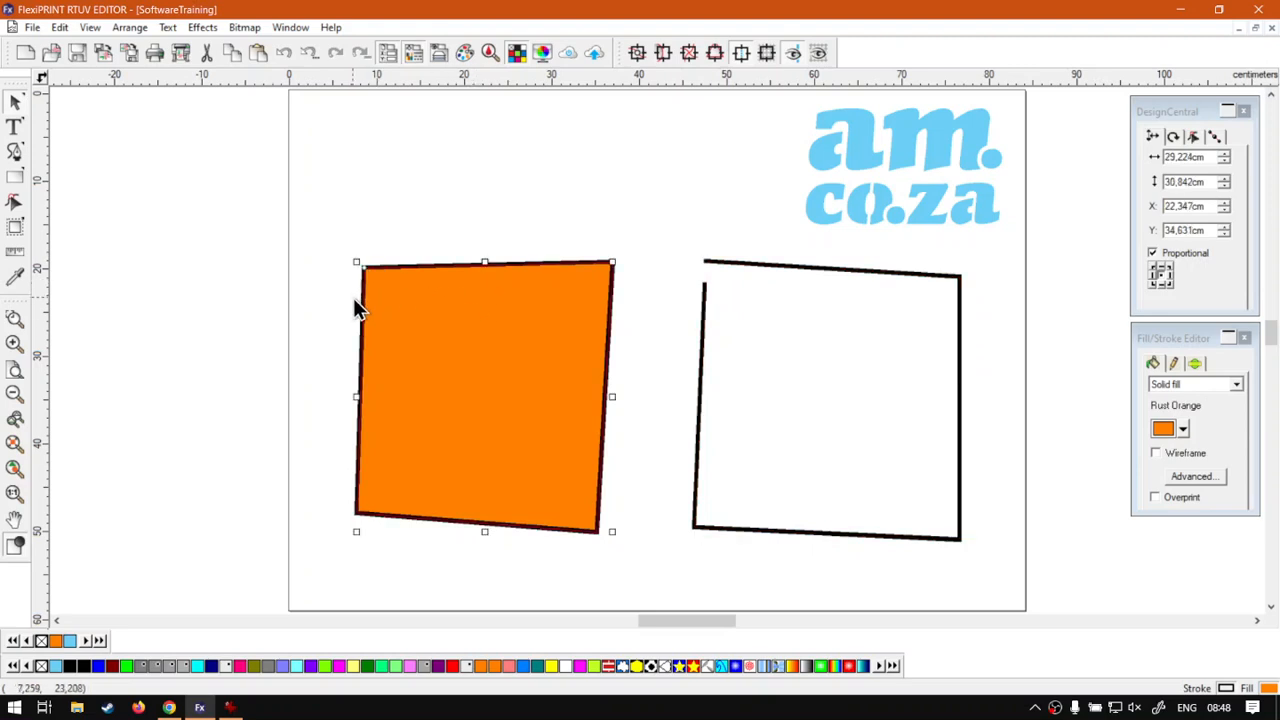
left_click_drag(506, 363, 526, 362)
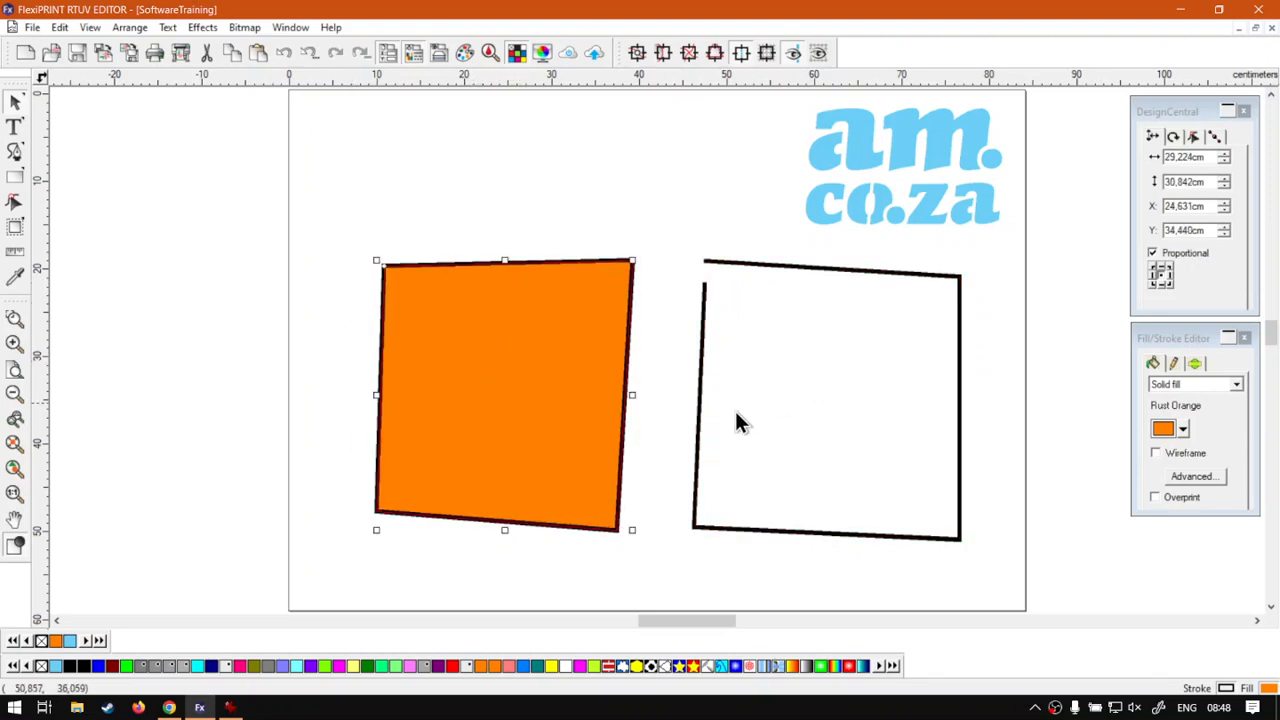
- Select the right path, close it with the Close Path toggle, then toggle it open again
left_click(700, 478)
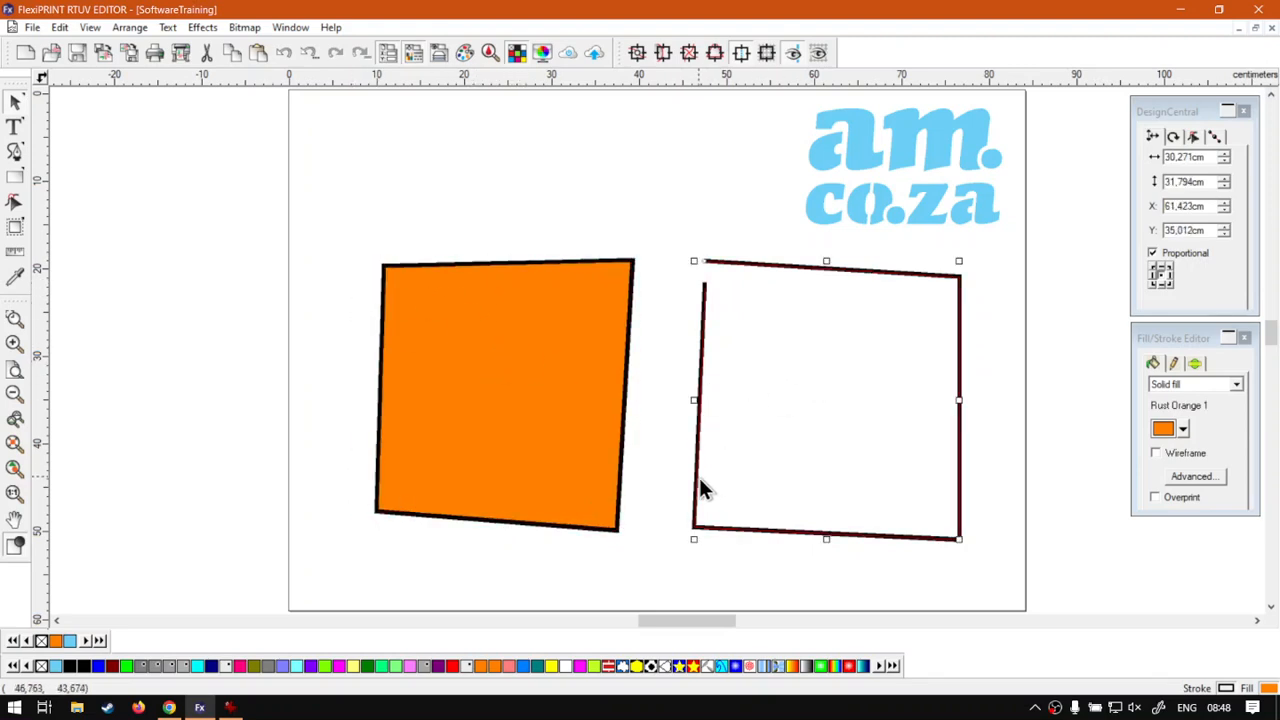
left_click(1183, 117)
left_click(1193, 137)
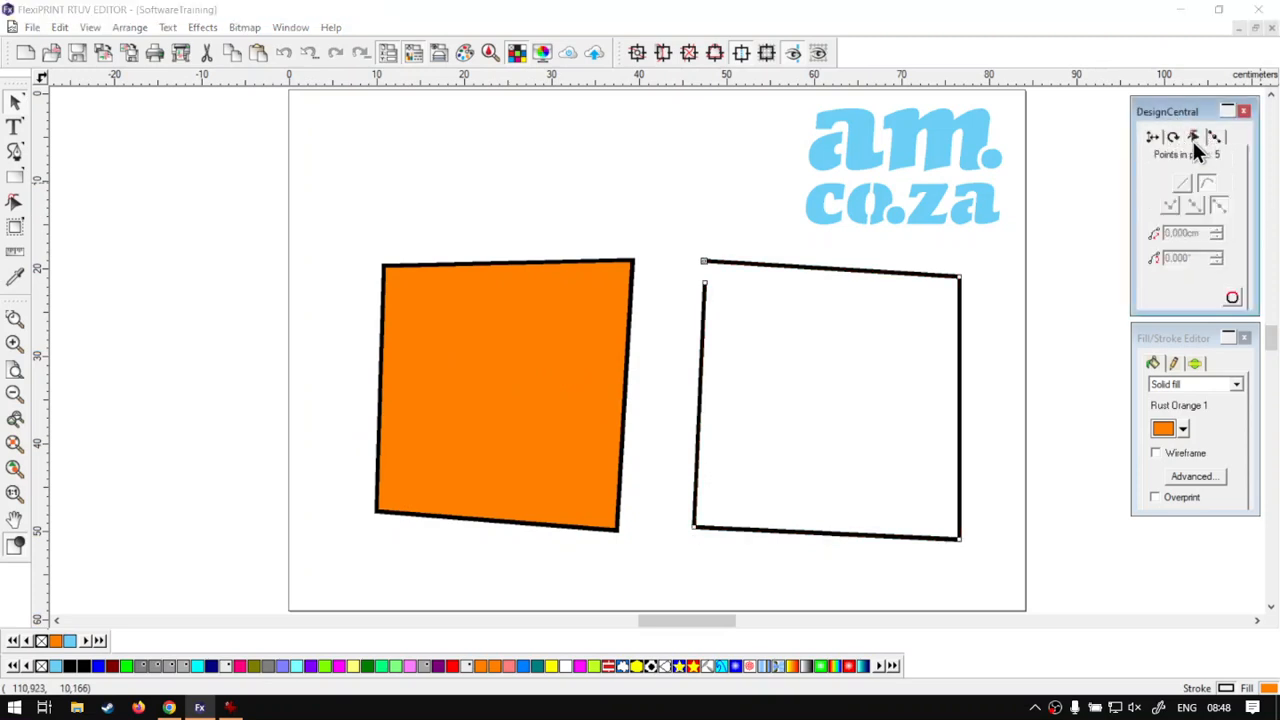
left_click(1232, 300)
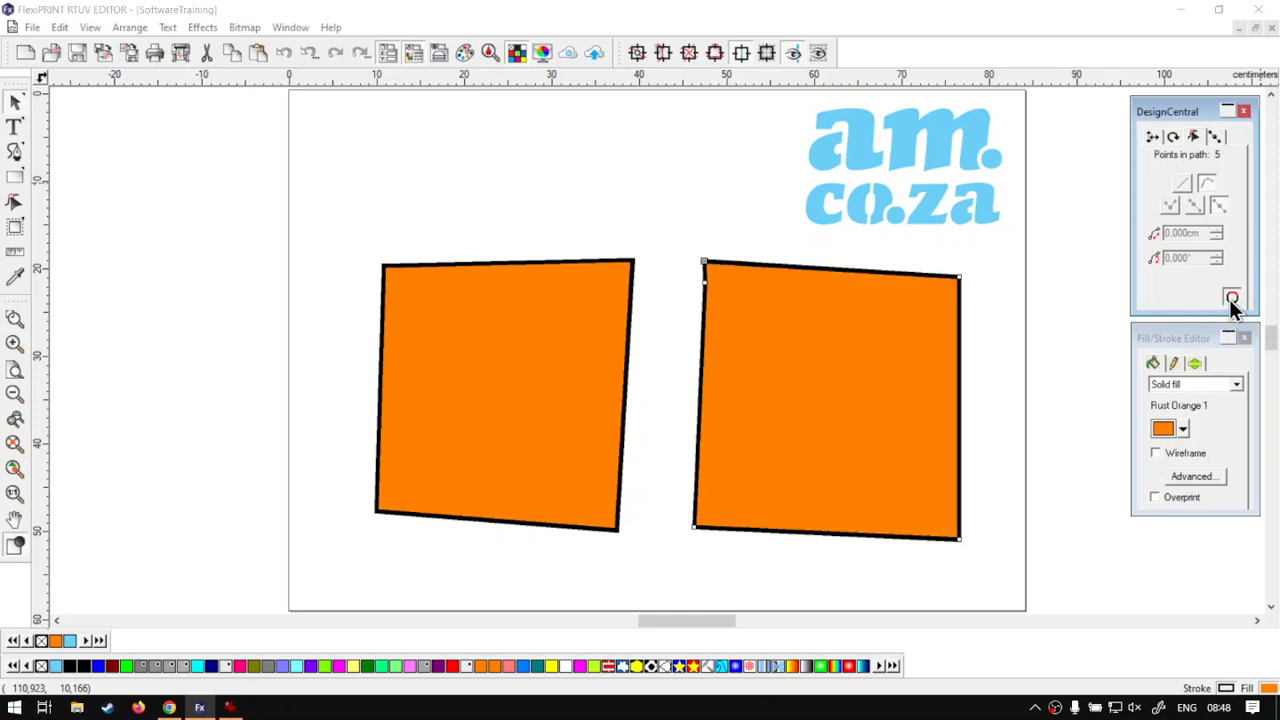
left_click(1232, 300)
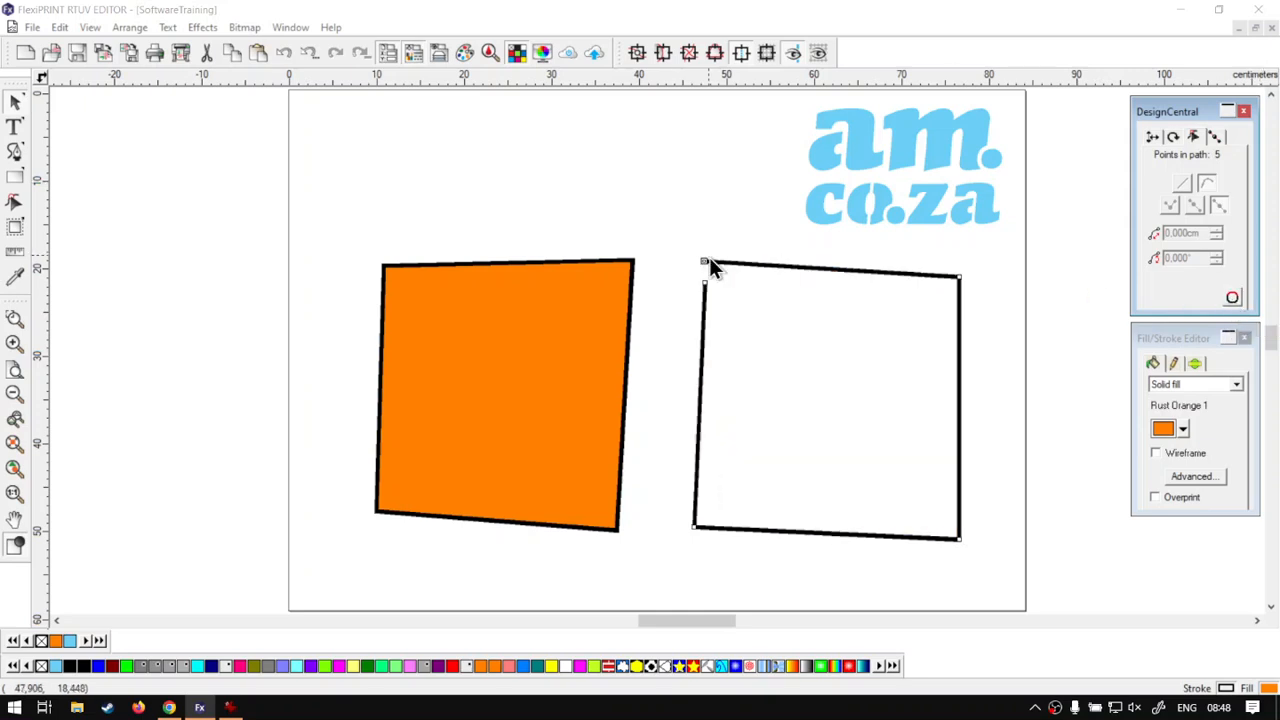
- Switch to the web browser showing the softwaretraining.co.za training videos page
left_click(170, 708)
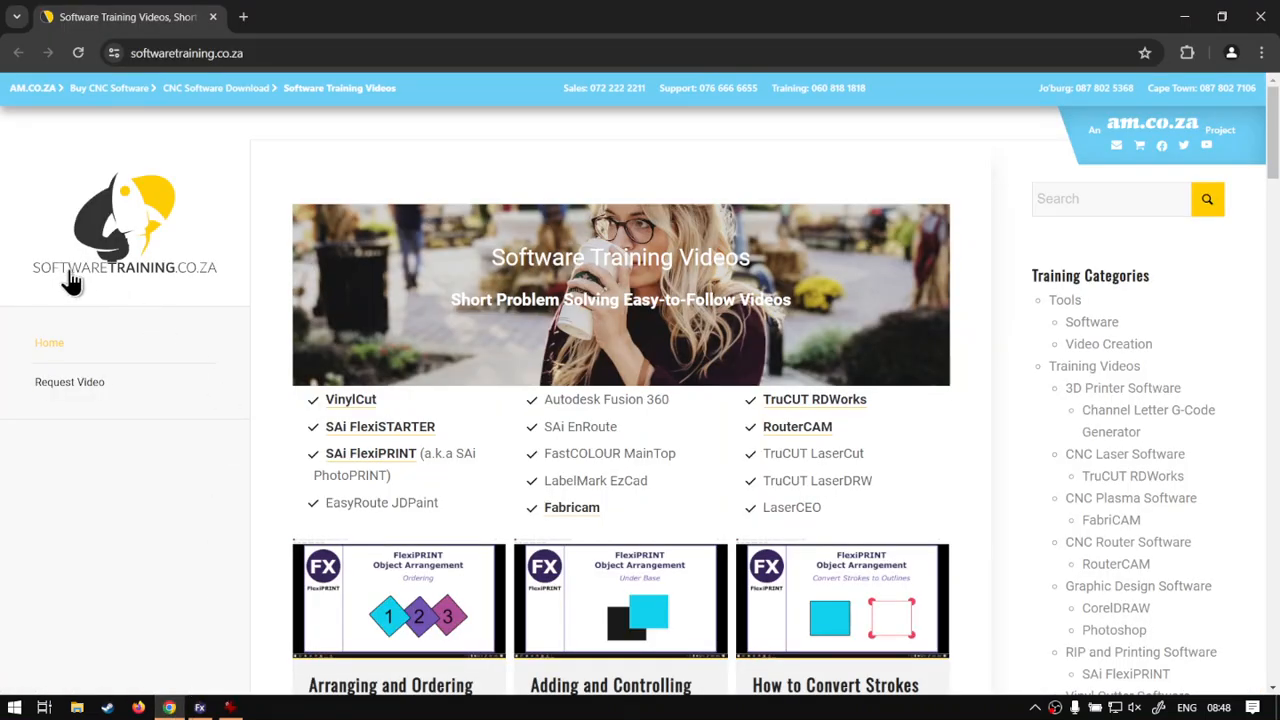